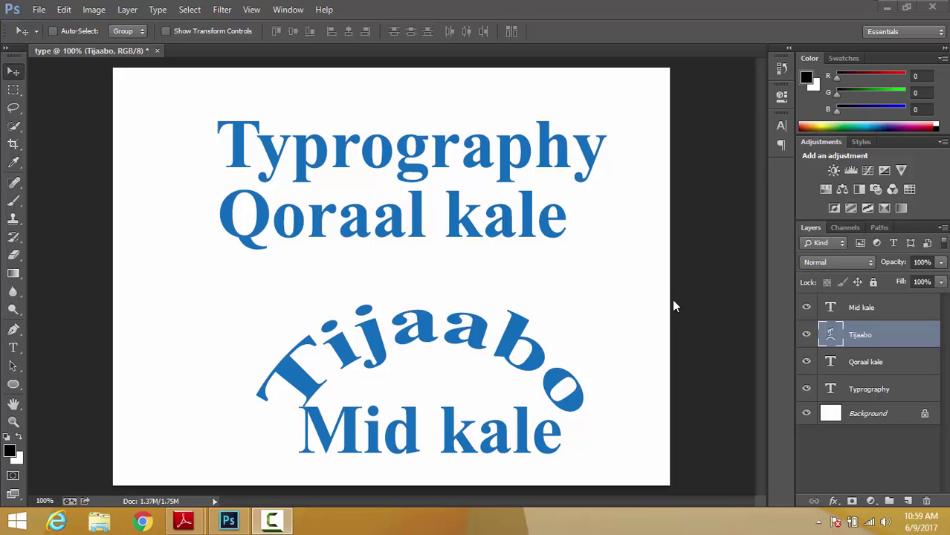
left_click(38, 9)
left_click(34, 22)
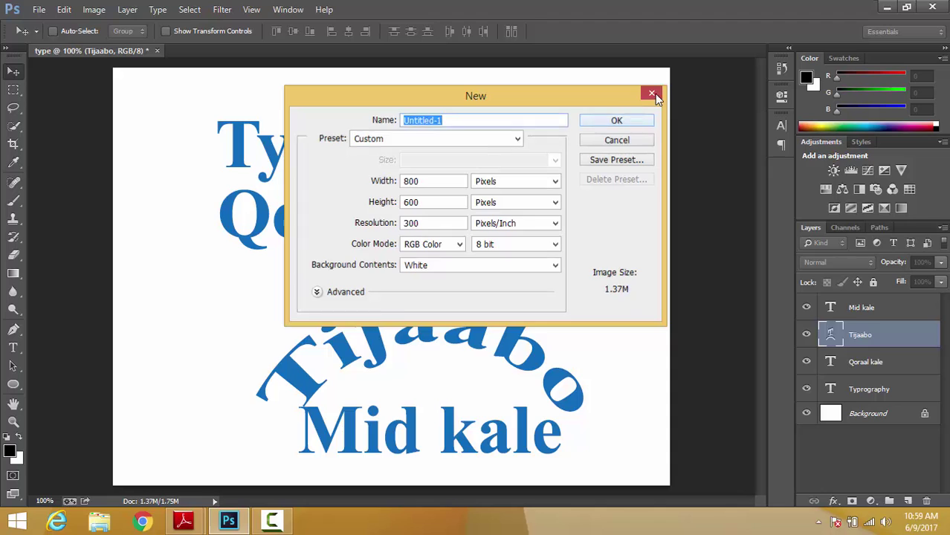
left_click(653, 94)
Step: Revert the document to its first Type Tool history state and move the Typrography text up and left on the canvas
left_click(781, 71)
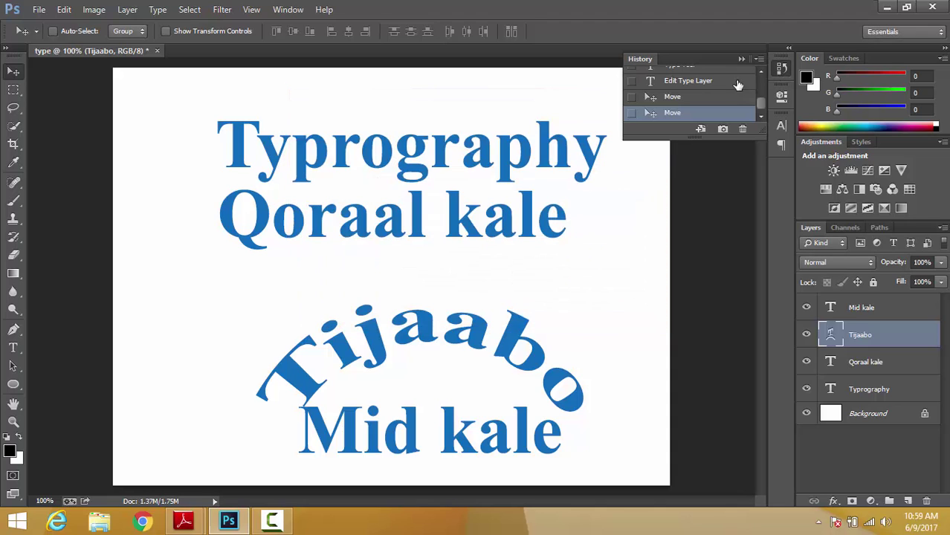
left_click_drag(762, 97, 761, 73)
left_click(673, 76)
left_click(709, 101)
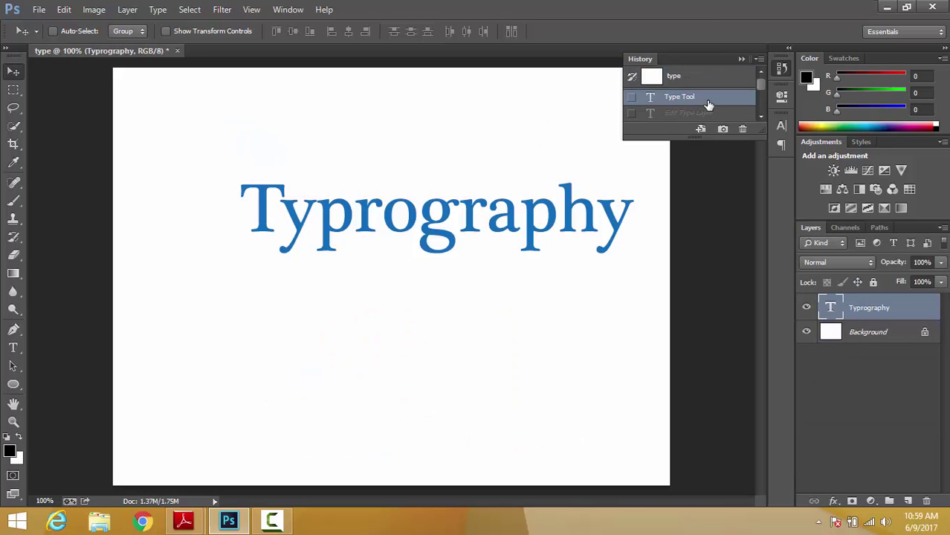
left_click(712, 112)
left_click(711, 97)
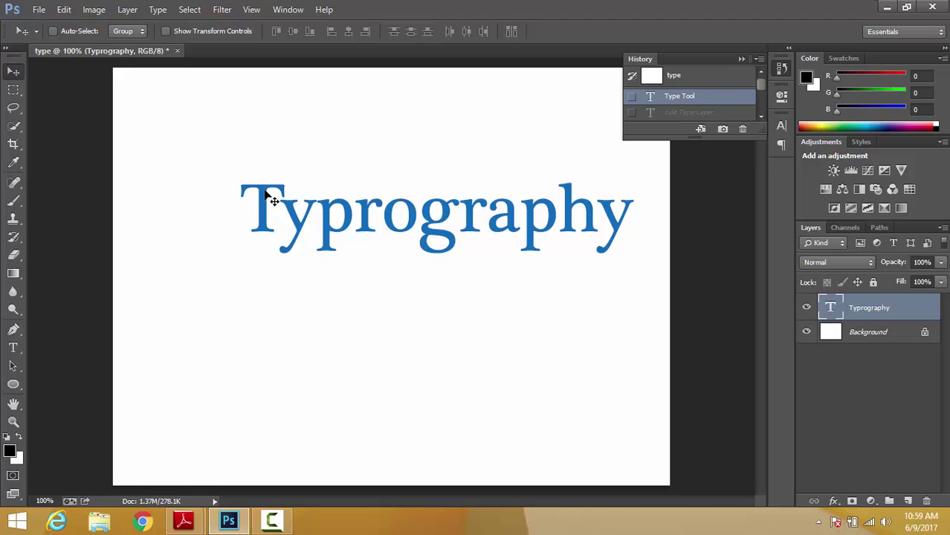
left_click_drag(266, 192, 270, 164)
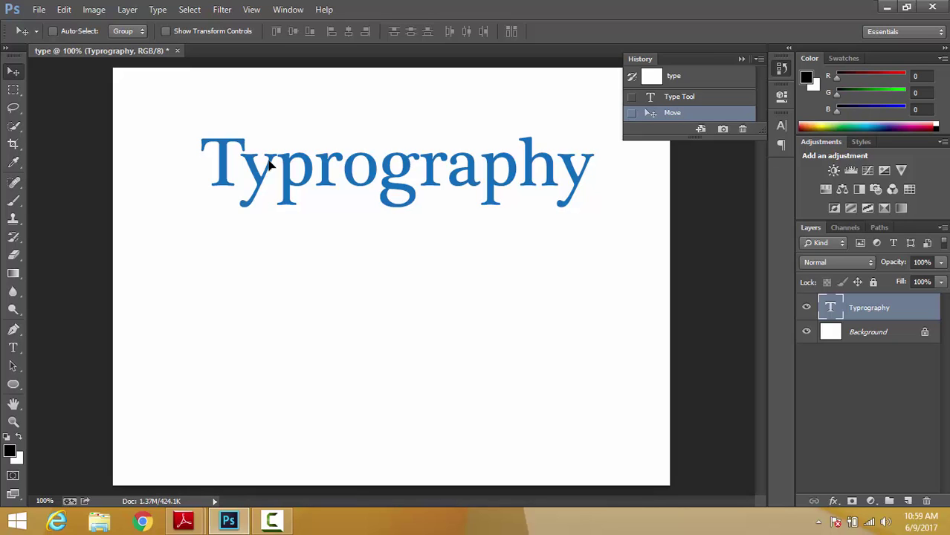
Step: Try neighbouring fonts such as Playbill and Poplar Std on the whole Typrography text, ending back on Plantagenet Cherokee
left_click(14, 348)
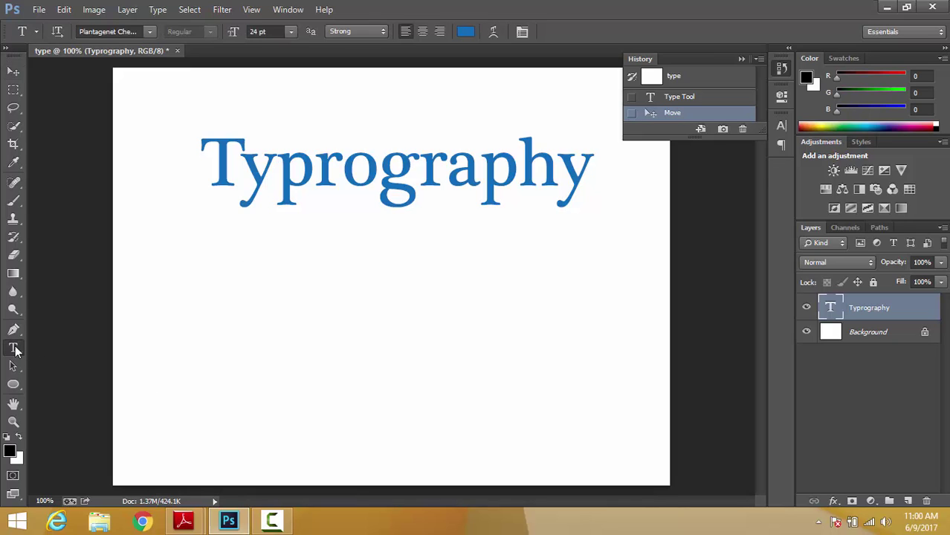
left_click(351, 172)
key("ctrl+a")
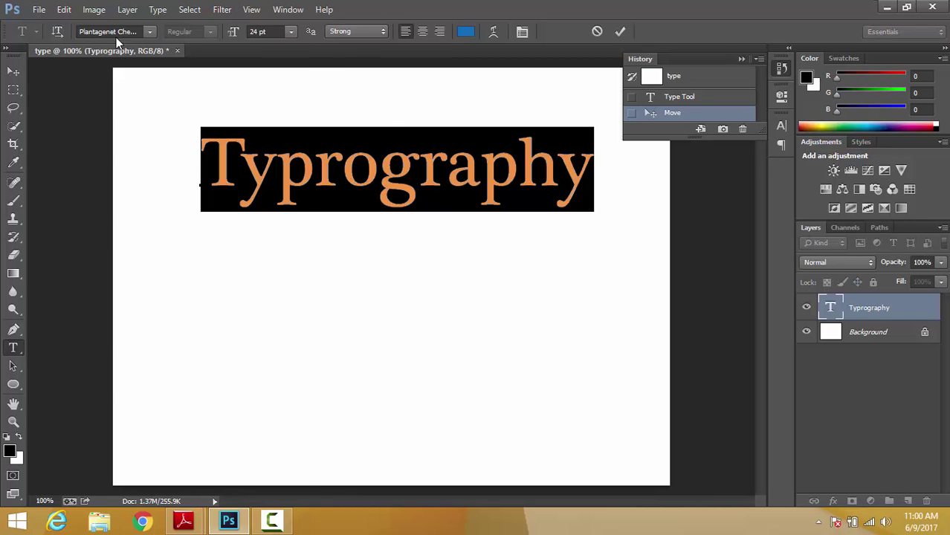
left_click(116, 37)
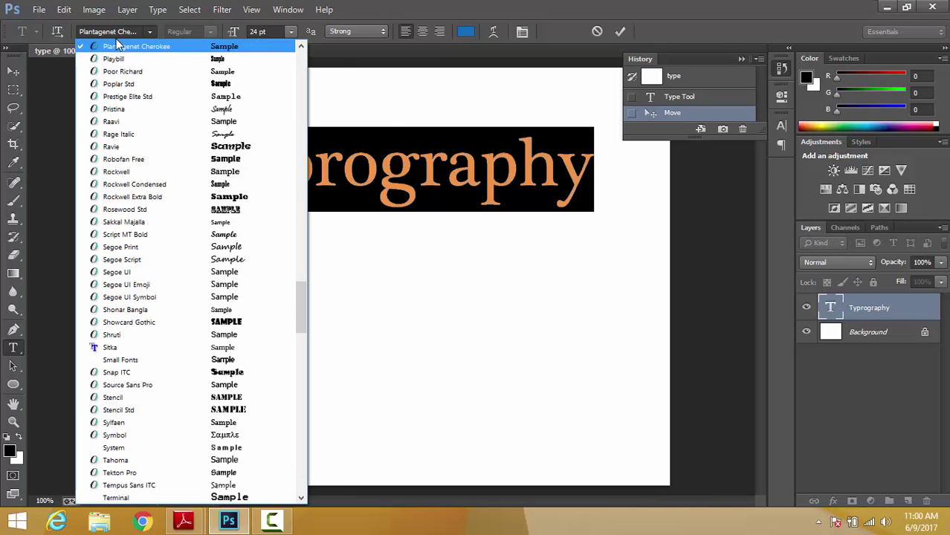
left_click(114, 33)
key("Down")
key("Down")
key("Down")
key("Down")
key("Down")
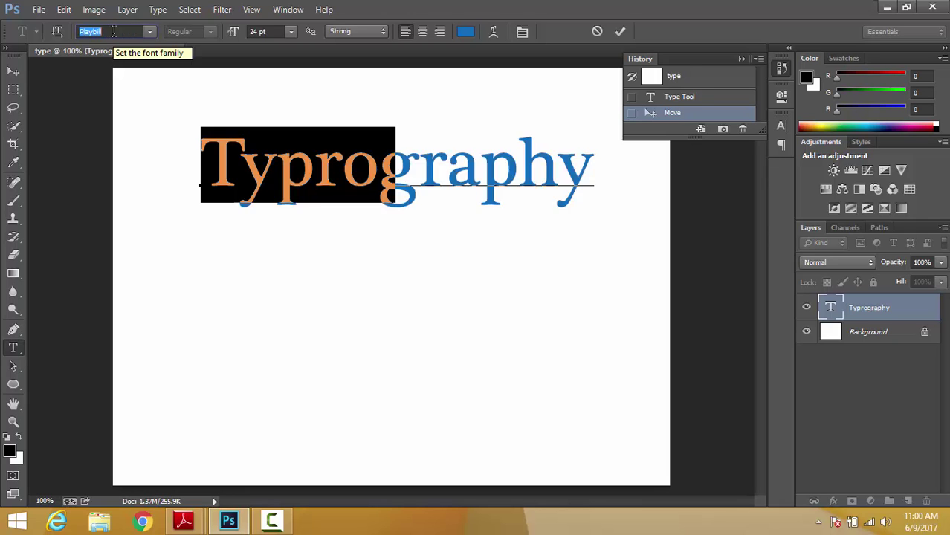
key("Up")
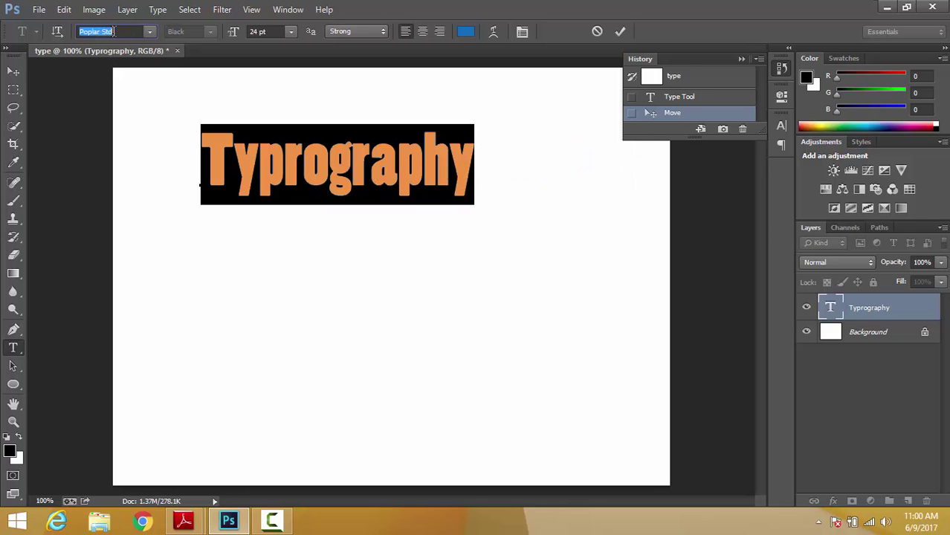
key("Down")
key("Down")
key("Up")
key("Up")
key("Up")
key("Up")
key("Up")
key("Up")
key("Up")
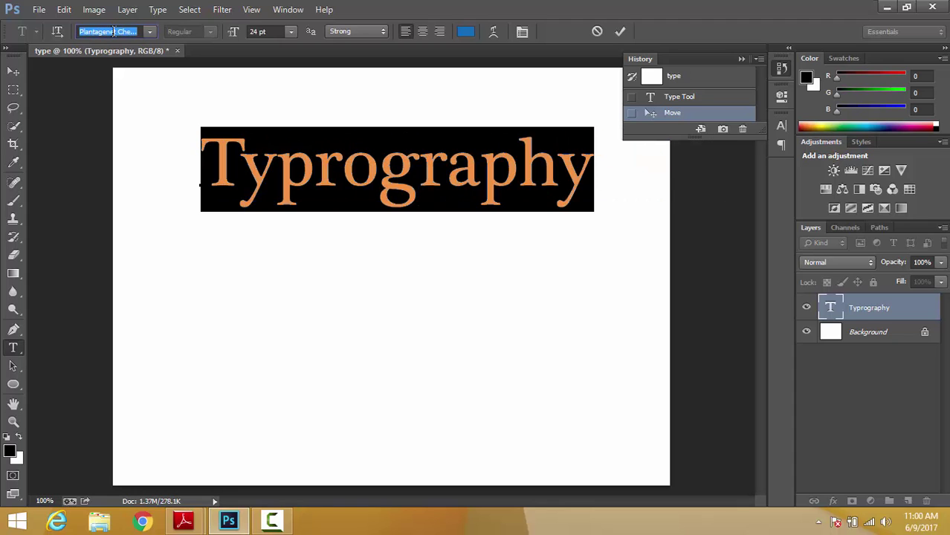
Step: Nudge the Typrography text slightly up and to the right with the Move tool
left_click(13, 71)
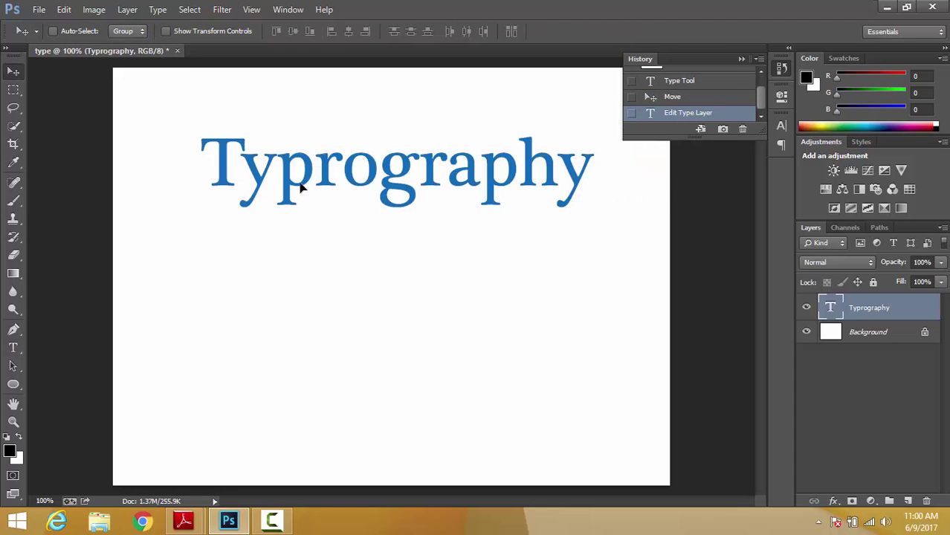
left_click_drag(301, 188, 311, 171)
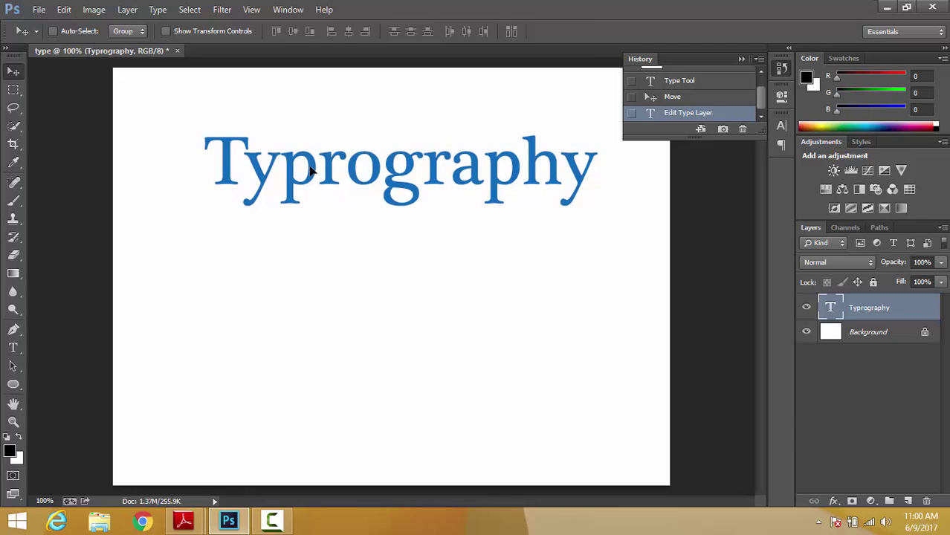
left_click(145, 520)
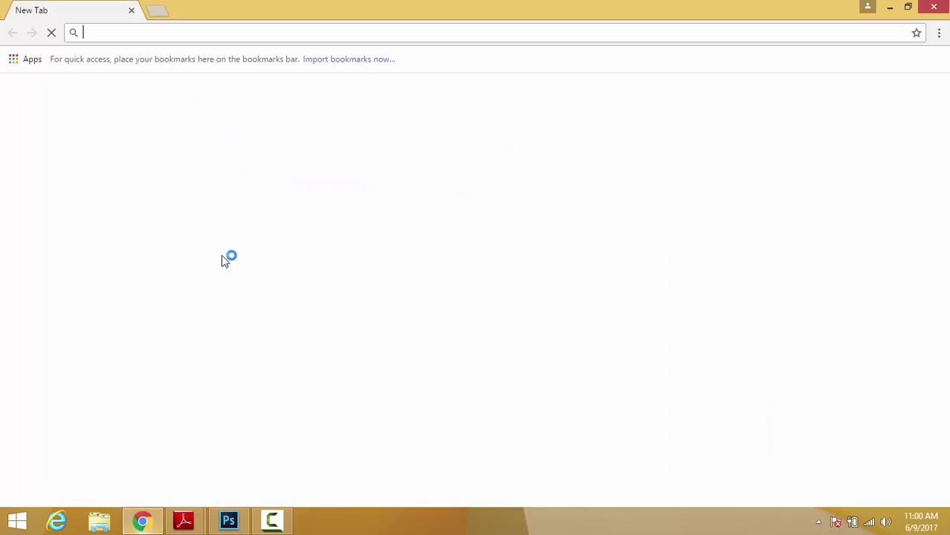
type("de")
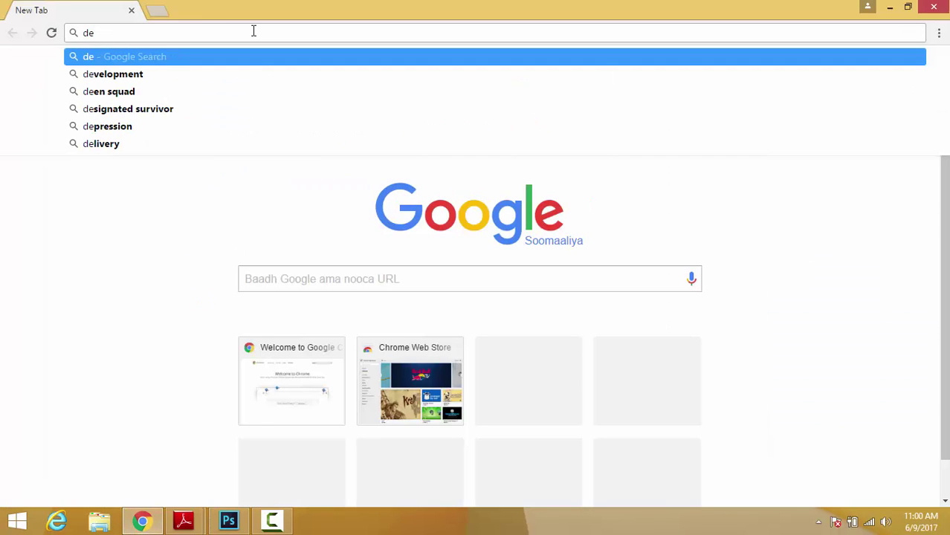
key("BackSpace")
type("af")
key("Return")
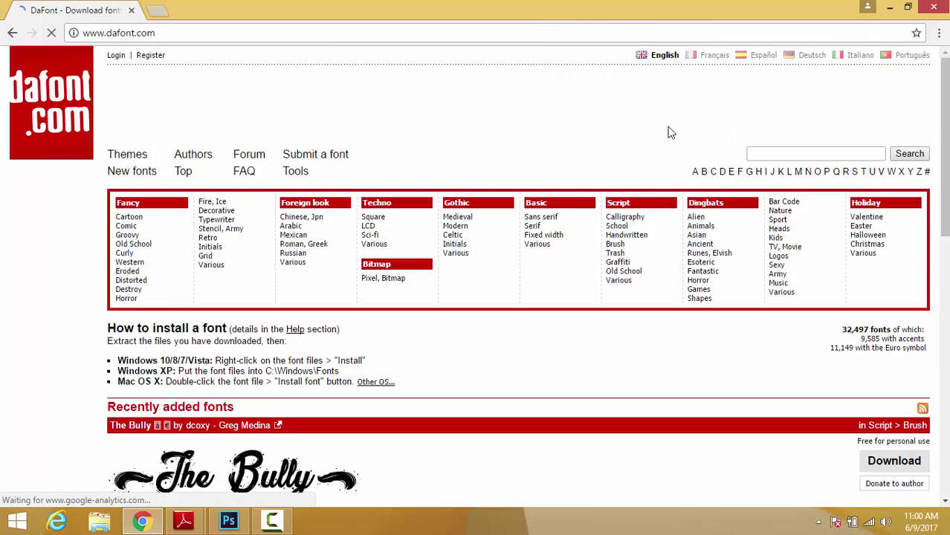
Step: Download The Bully font from the recently added fonts on dafont.com
left_click_drag(945, 128, 947, 276)
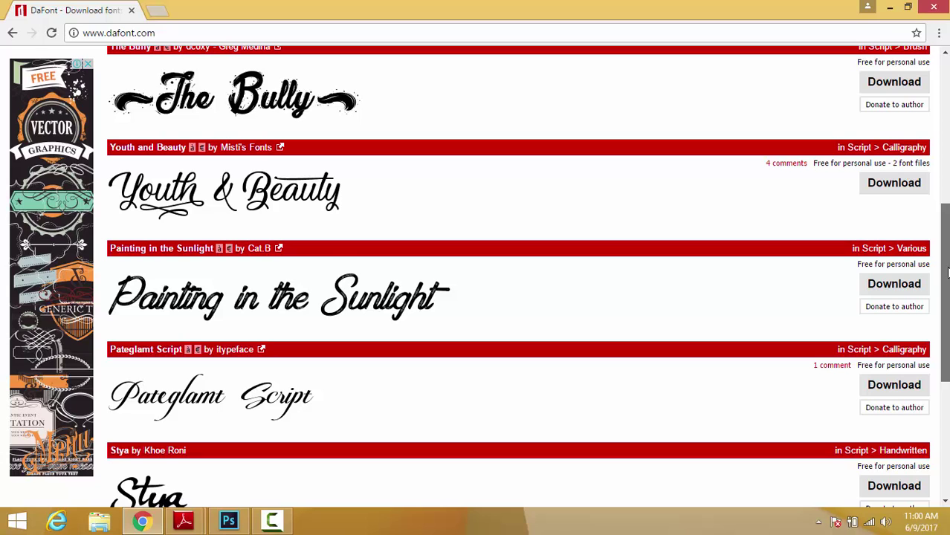
scroll(857, 247, "up", 2)
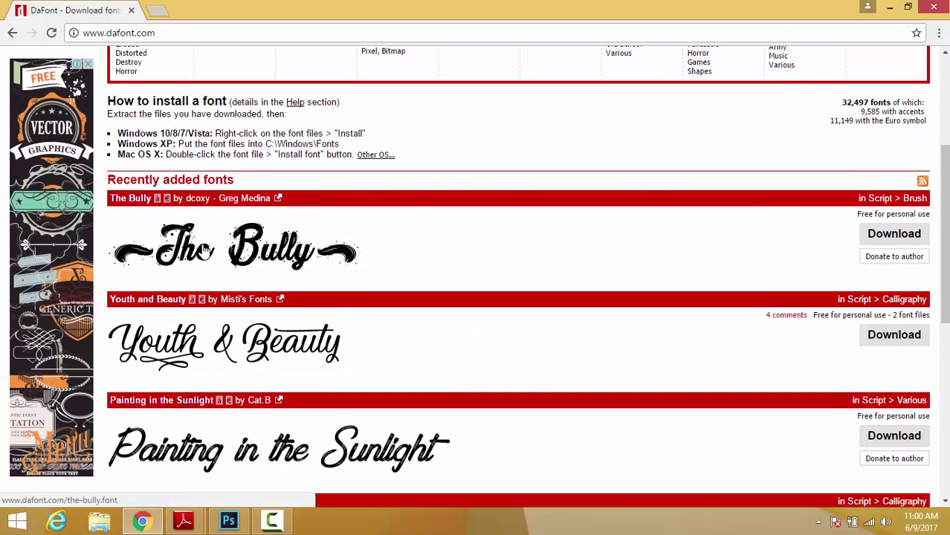
left_click(882, 236)
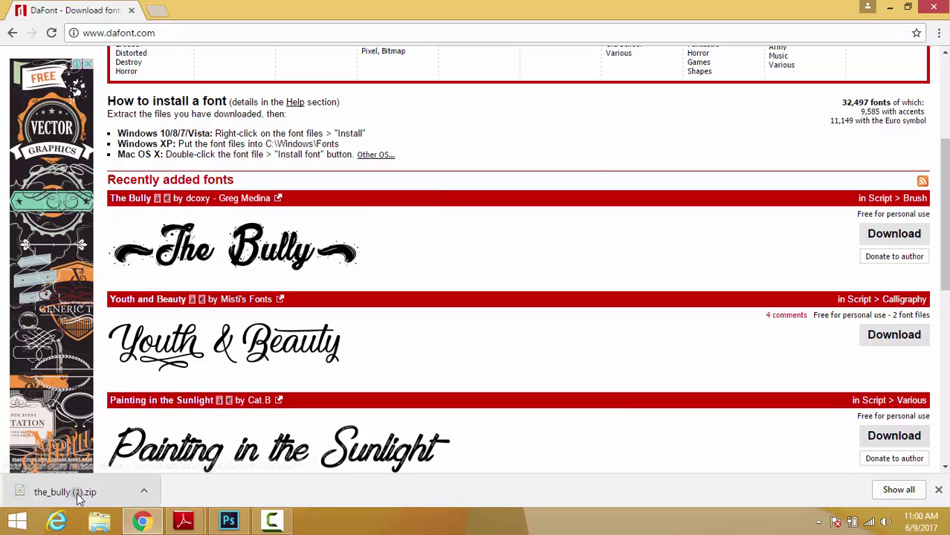
Step: Open the downloaded the_bully (1).zip in File Explorer, install The Bully_PersonalUseOnly font, and close the font preview and folder windows
left_click(77, 491)
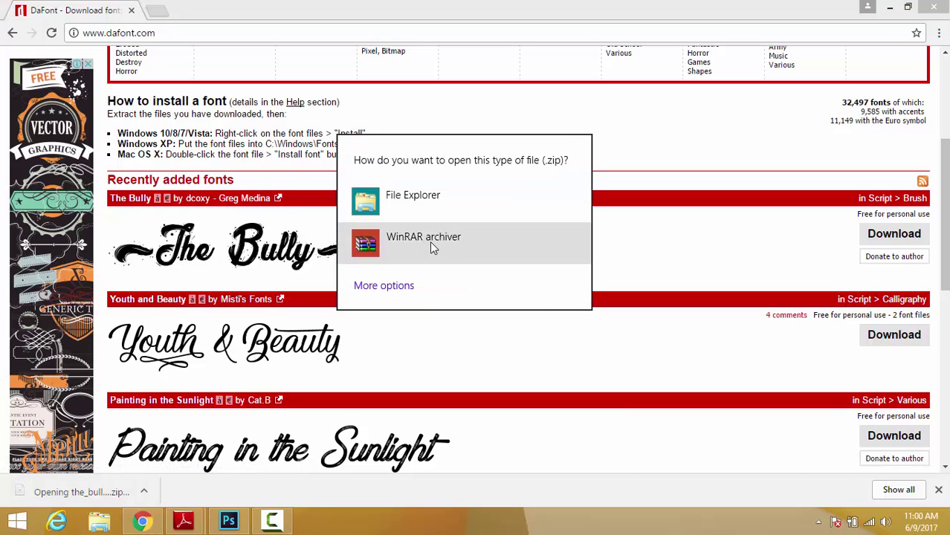
left_click(431, 202)
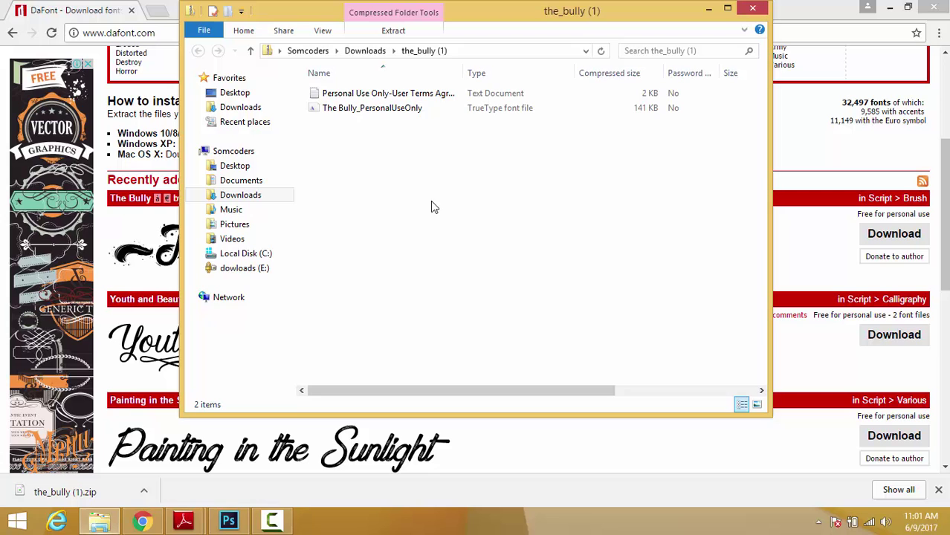
double_click(362, 109)
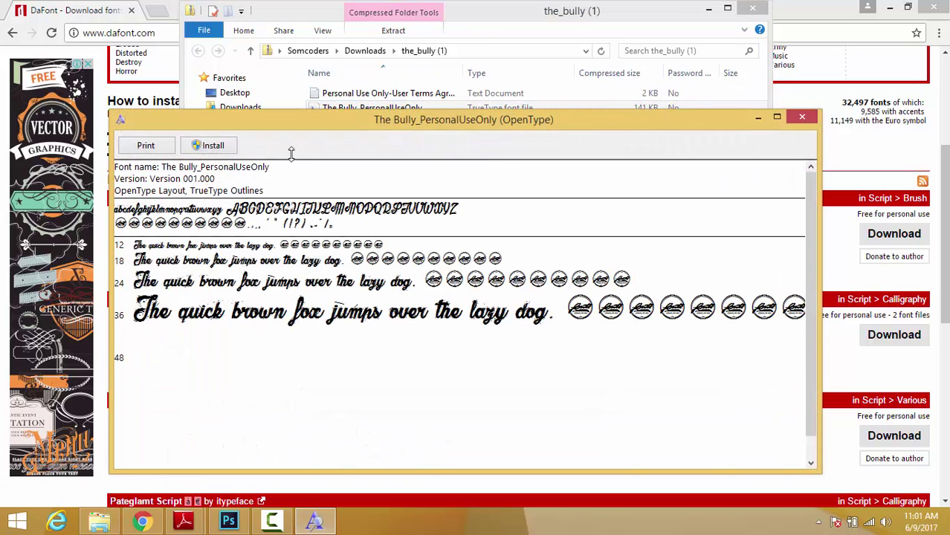
left_click(214, 145)
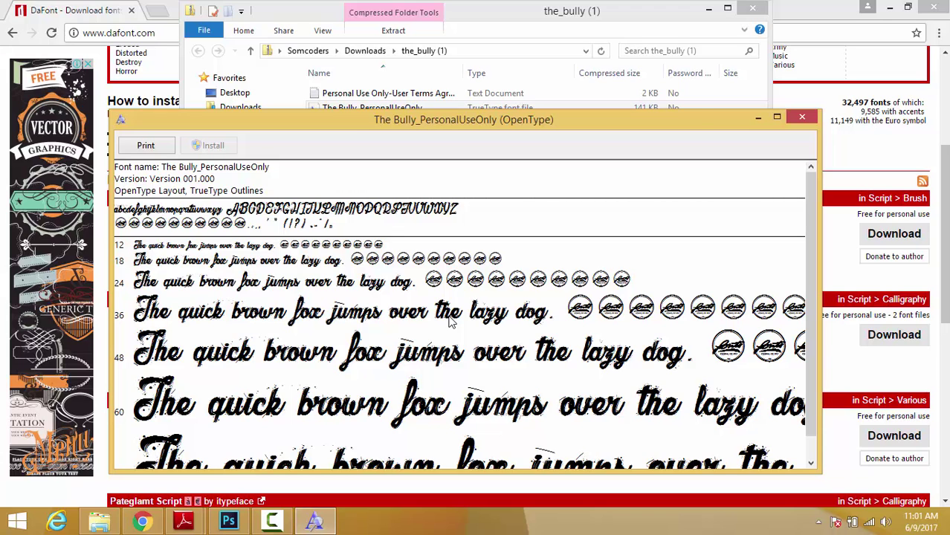
left_click(802, 117)
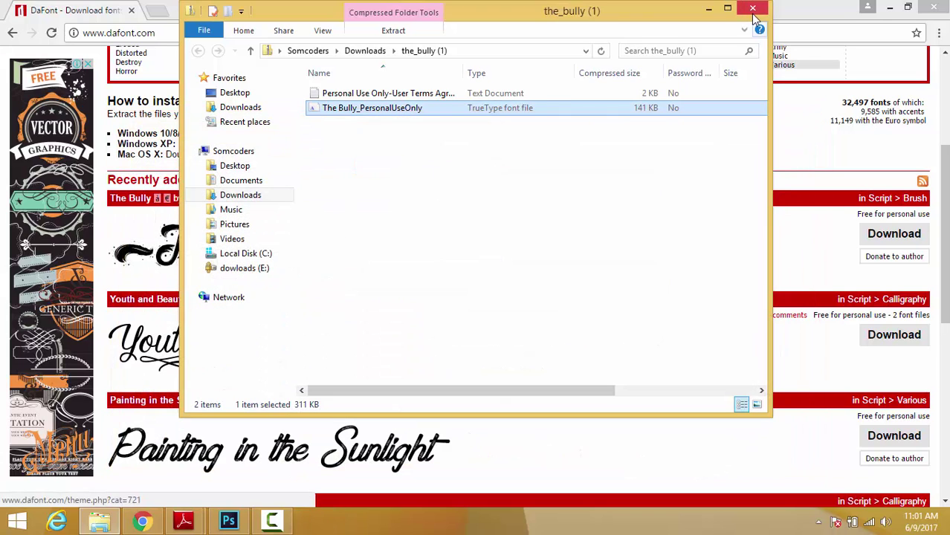
left_click(753, 9)
Step: Switch back to Photoshop and set the font of the whole Typrography text to The Bully_PersonalUseOnly
key("alt+Tab")
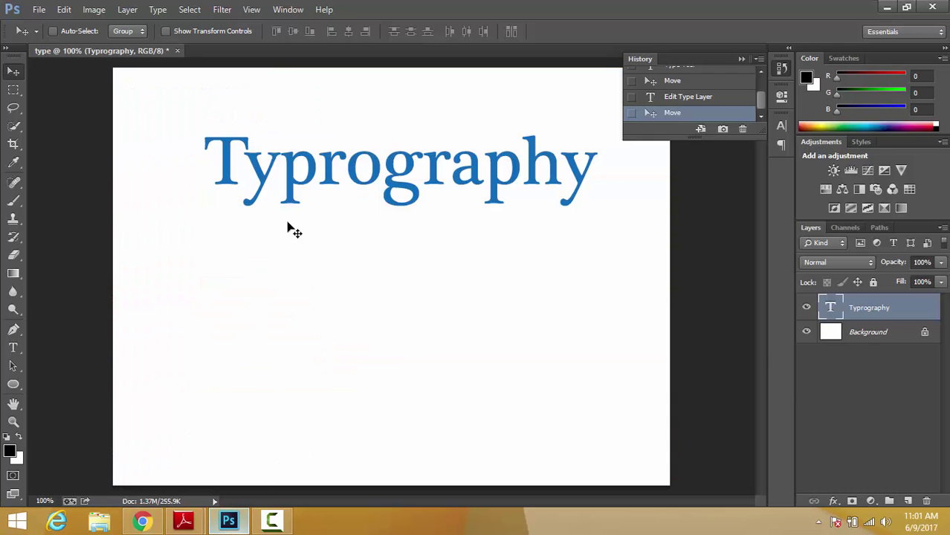
left_click(13, 348)
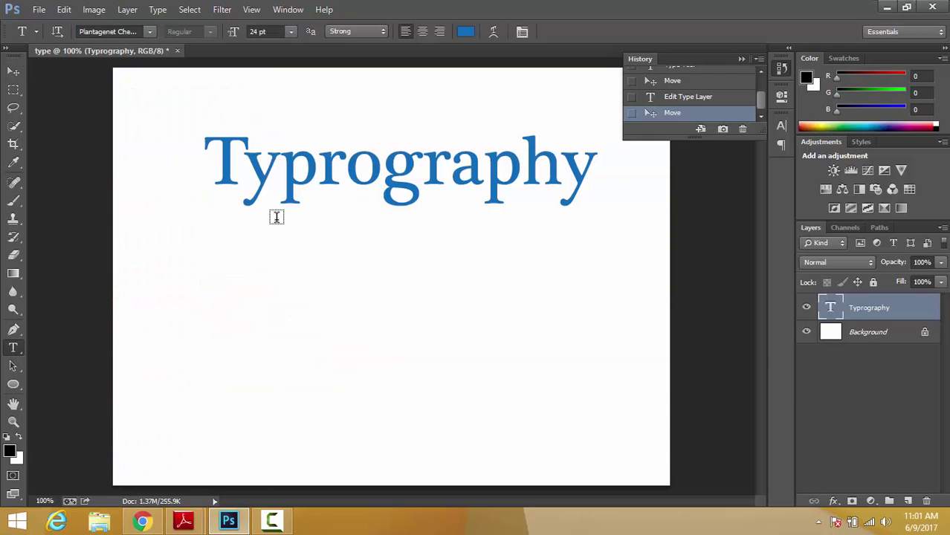
left_click(320, 176)
key("ctrl+a")
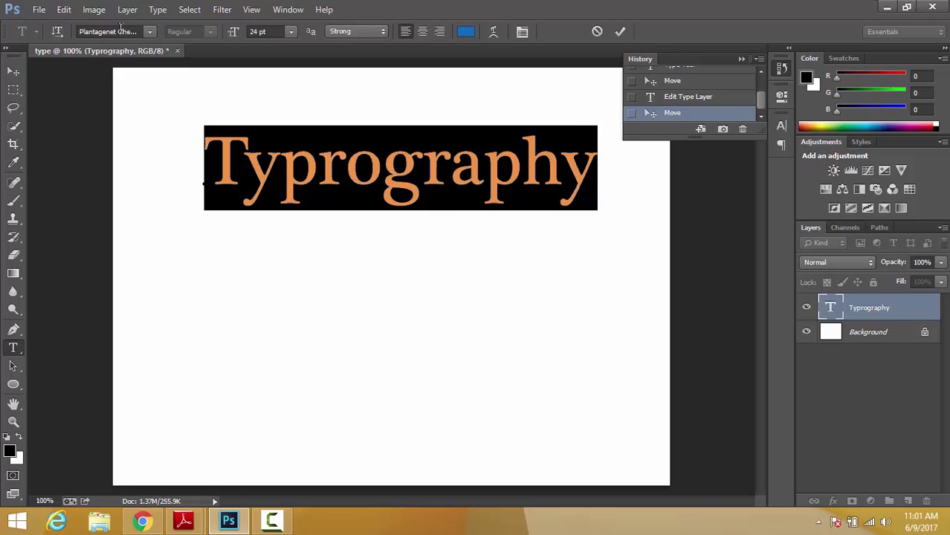
left_click(111, 31)
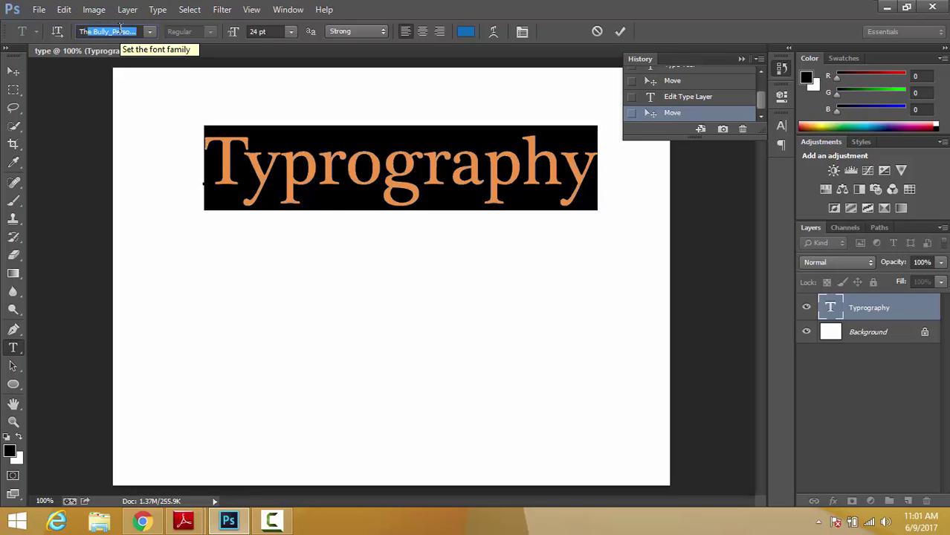
key("Return")
left_click(304, 175)
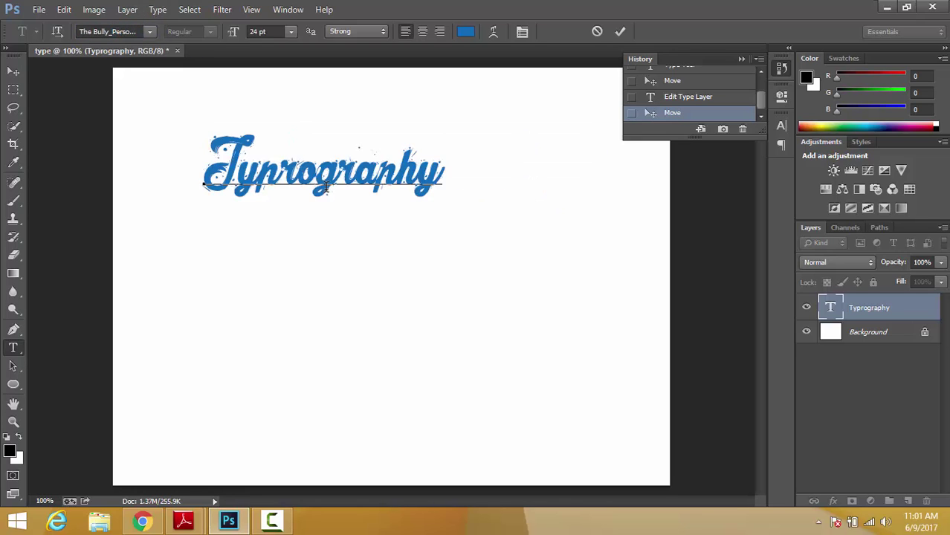
Step: Move the restyled Typrography text slightly to the right while it is still being edited
key("ctrl+a")
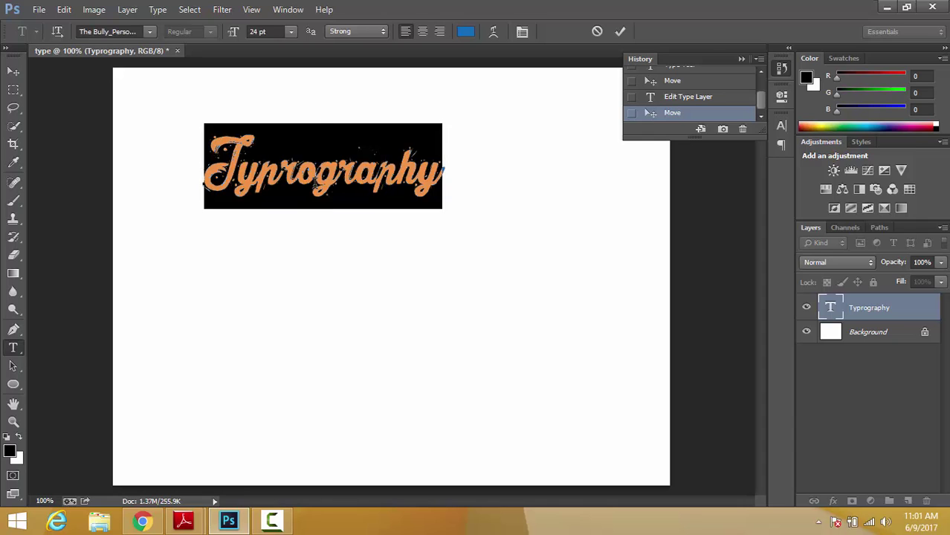
left_click(303, 182)
left_click_drag(289, 309, 283, 335)
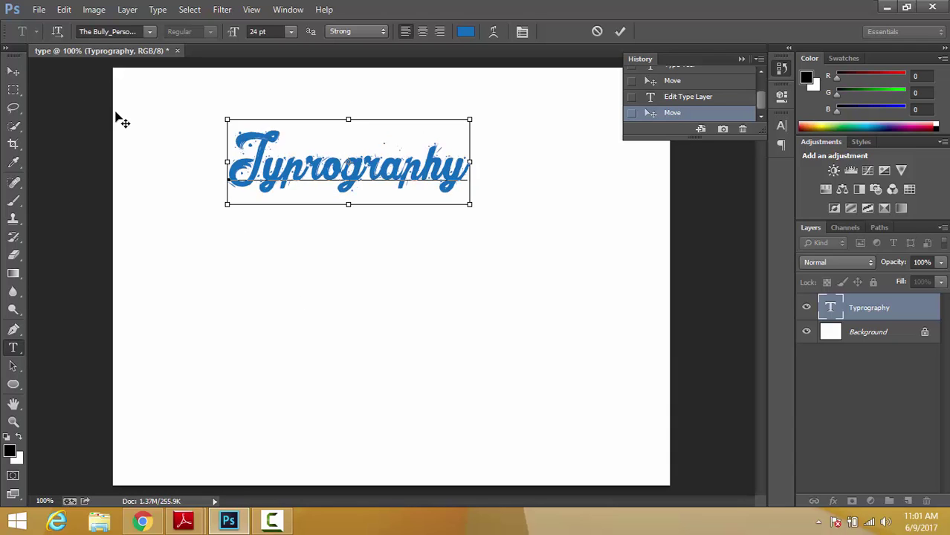
Step: Set the Typrography text size to 48 pt and move it left so the whole word fits on the canvas
key("ctrl+a")
left_click(291, 32)
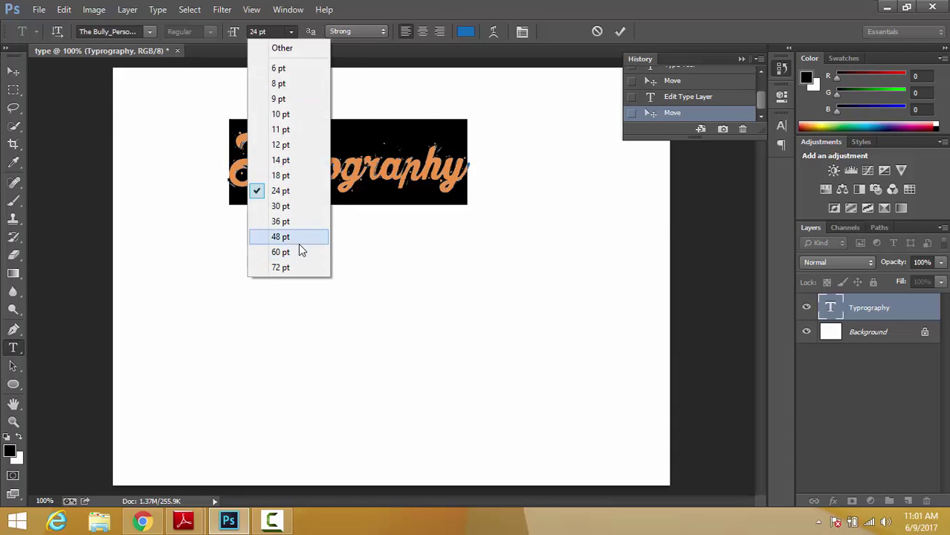
left_click(299, 243)
left_click_drag(300, 287, 249, 313)
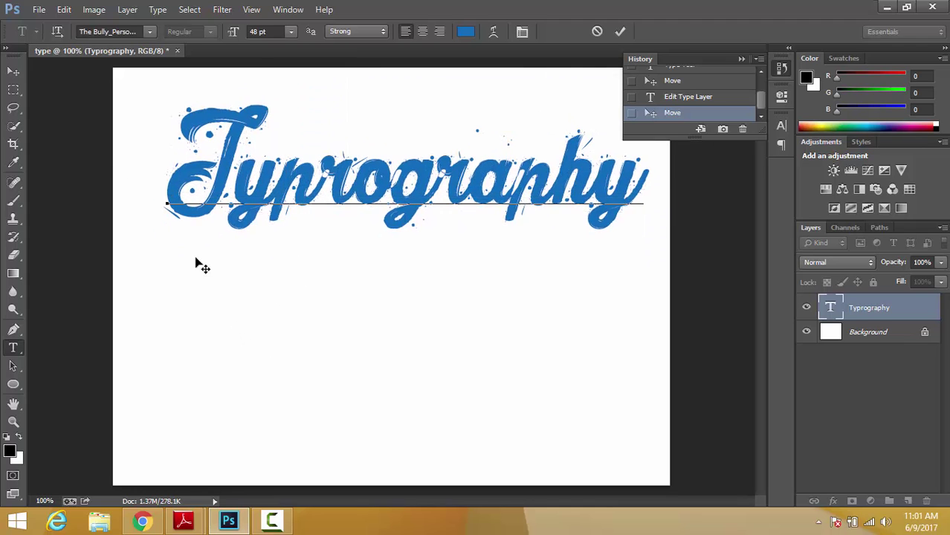
left_click(13, 71)
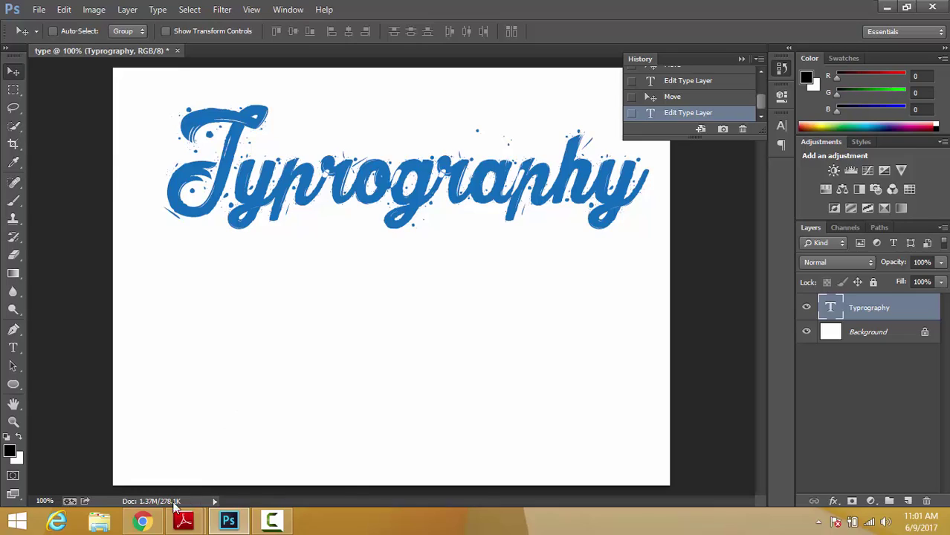
Step: Switch to the dafont.com page in Chrome and search the site for "trans"
left_click(142, 521)
left_click_drag(946, 215, 944, 67)
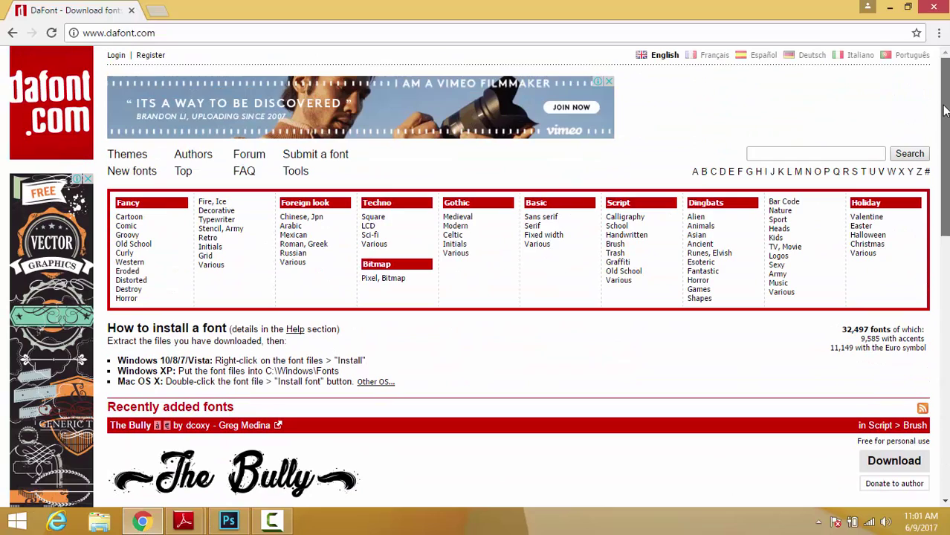
left_click(760, 152)
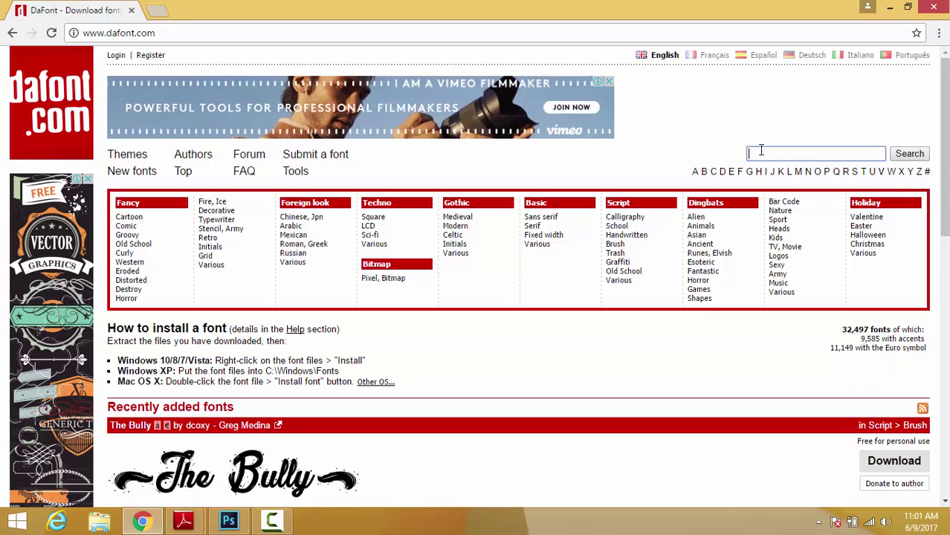
type("trans")
key("Return")
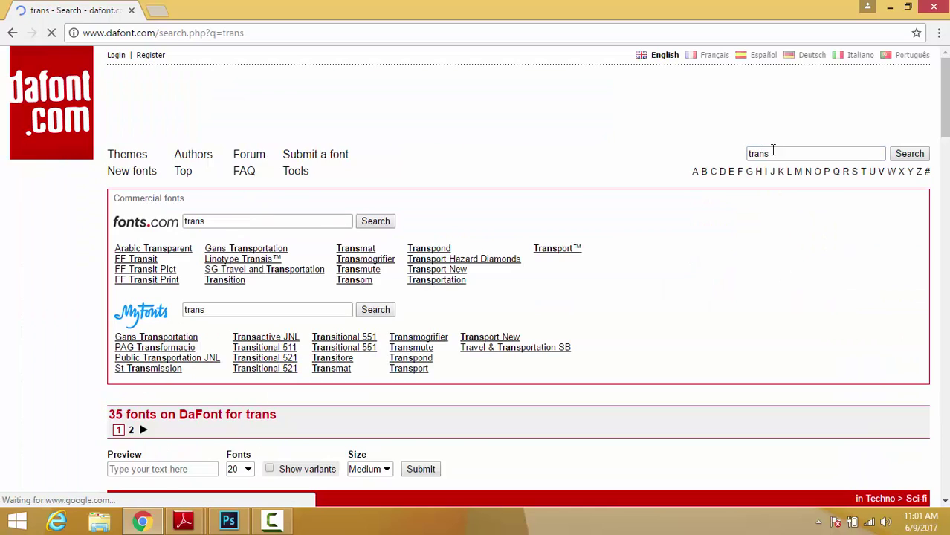
Step: Browse the font search results and download the Optimus font by Pixel Sagas
scroll(948, 224, "down", 10)
scroll(948, 225, "down", 6)
scroll(948, 225, "up", 12)
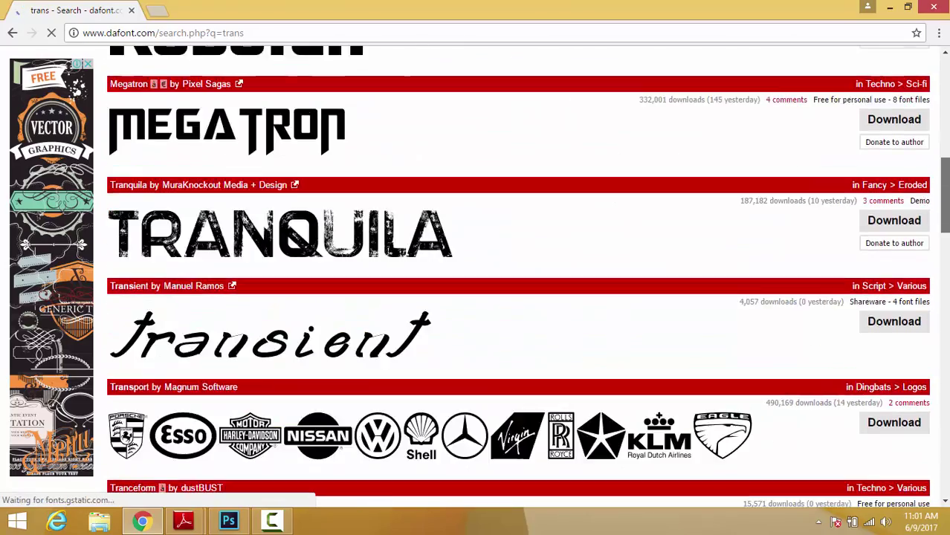
scroll(948, 224, "down", 2)
scroll(528, 278, "down", 10)
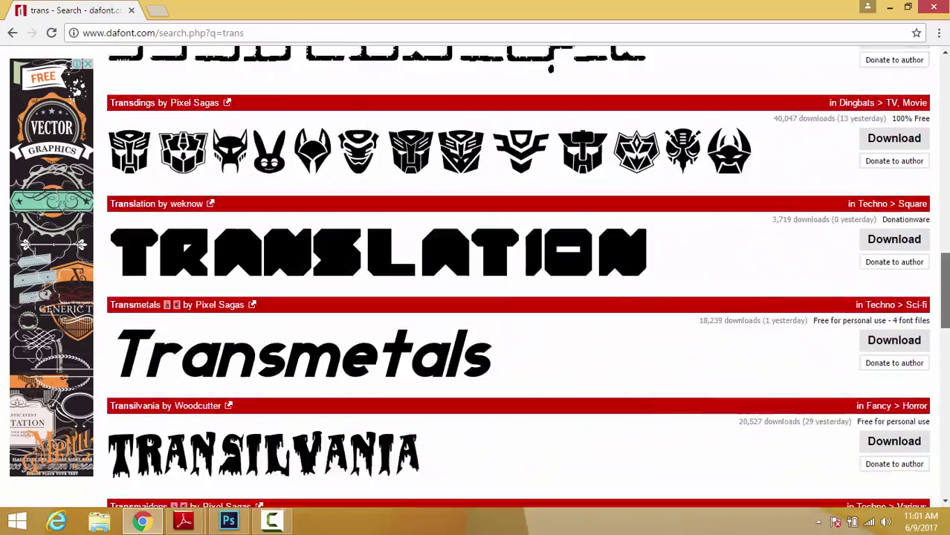
scroll(806, 110, "up", 10)
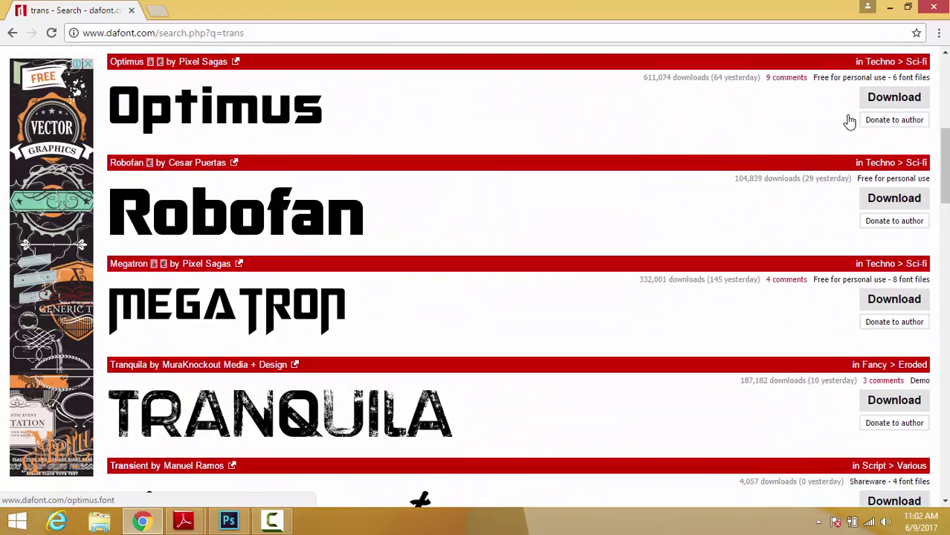
left_click(892, 104)
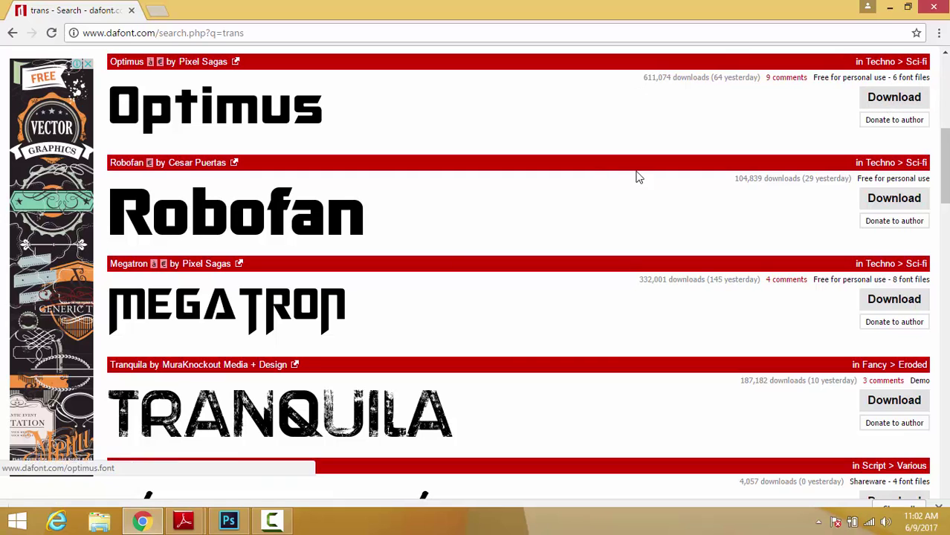
Step: Open the downloaded optimus.zip, install the Optimus Bold font, and close the font preview and folder windows
left_click(61, 490)
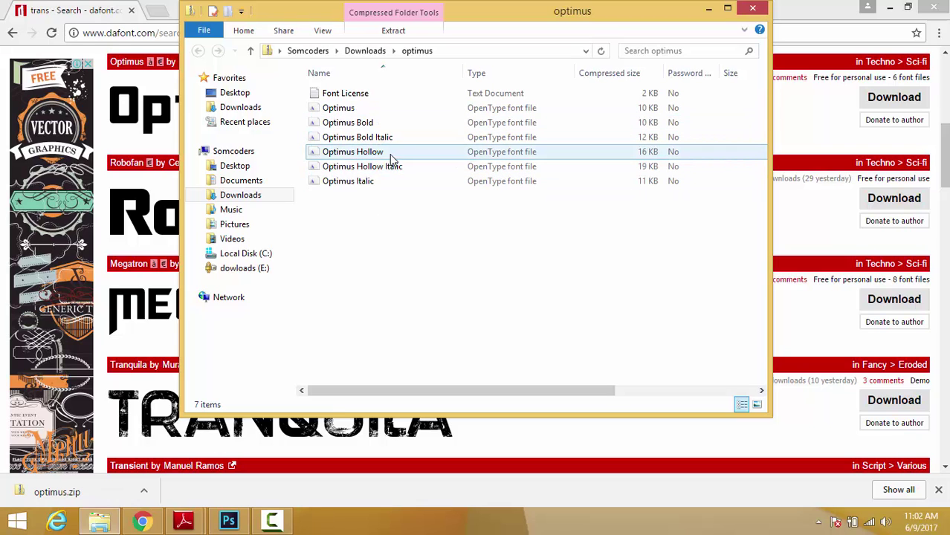
double_click(388, 124)
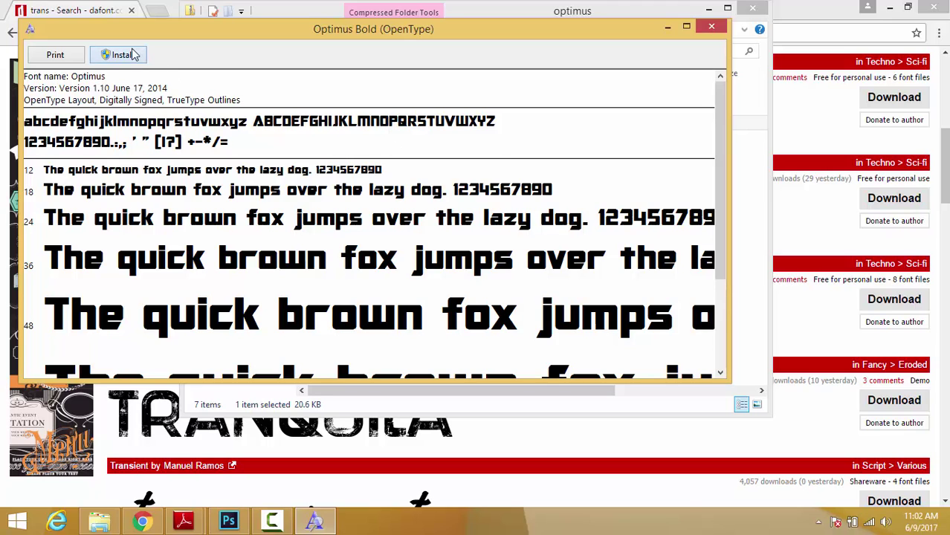
left_click(123, 55)
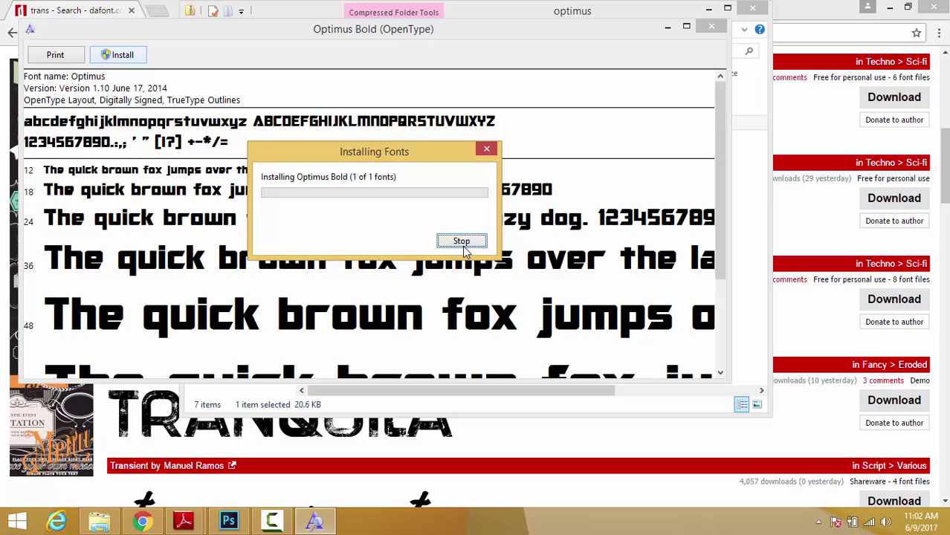
left_click(712, 27)
left_click(752, 7)
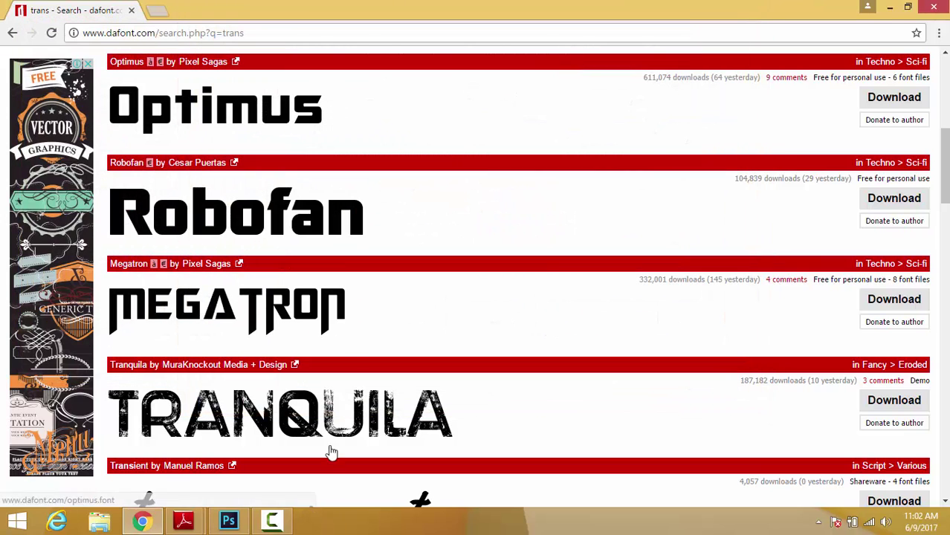
Step: Switch back to Photoshop and add a new text layer reading "Optamus" below the Typrography text
left_click(229, 520)
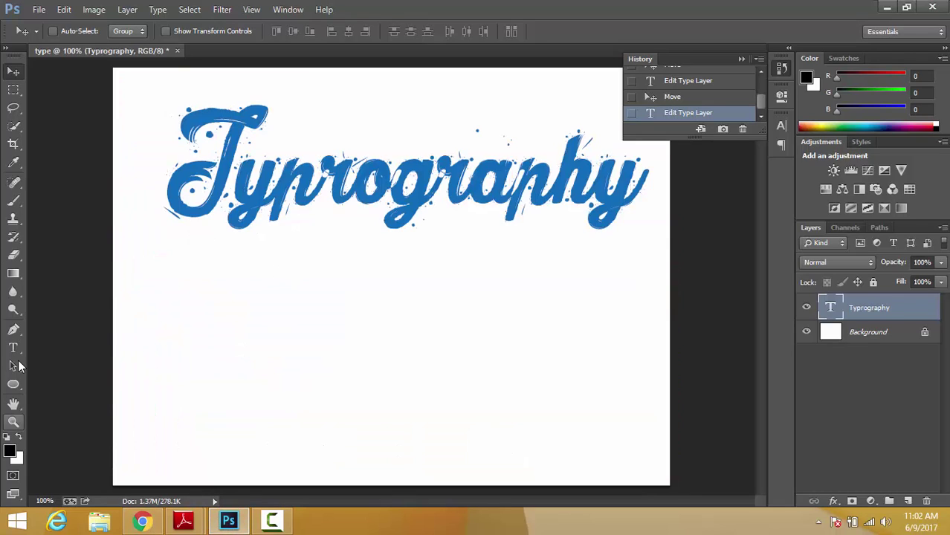
left_click(13, 347)
left_click(163, 388)
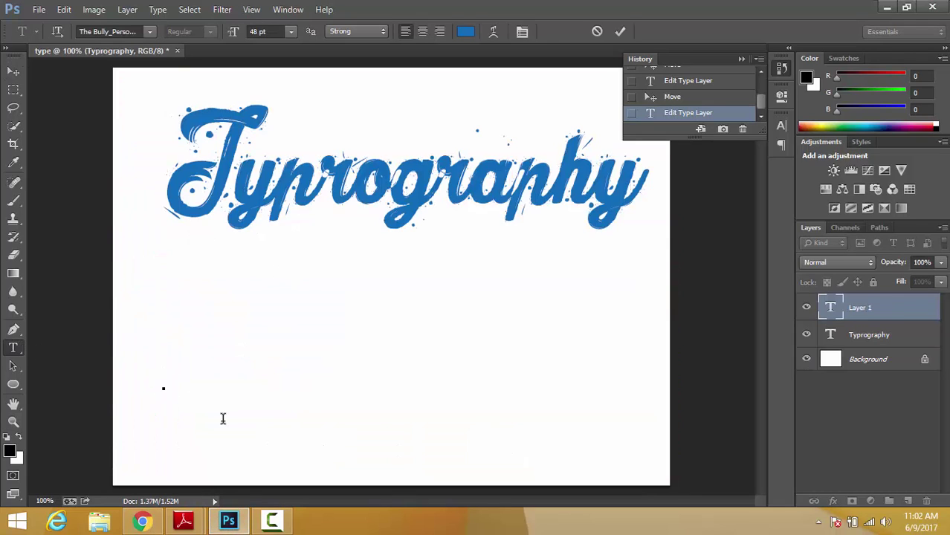
type("Opt")
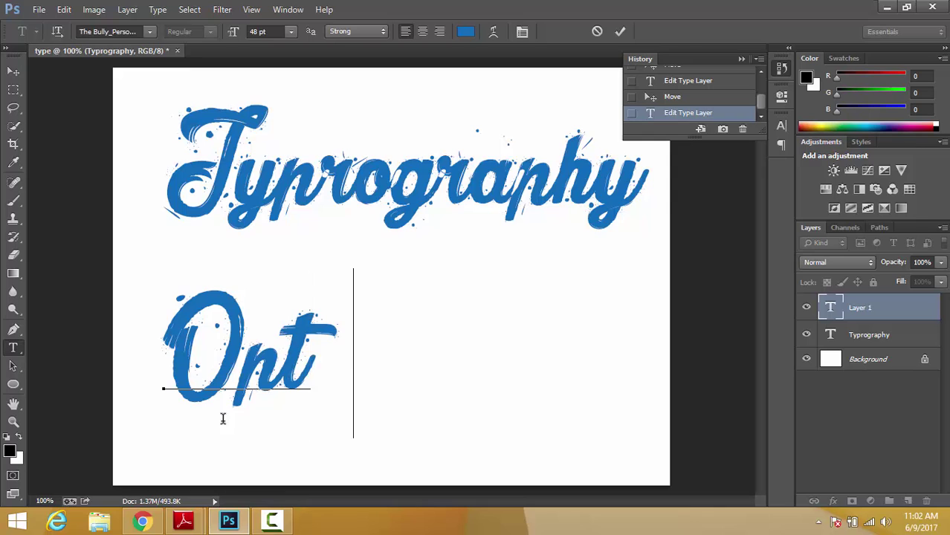
type("amus")
Step: Set the font of the whole Optamus text to Optimus
key("ctrl+a")
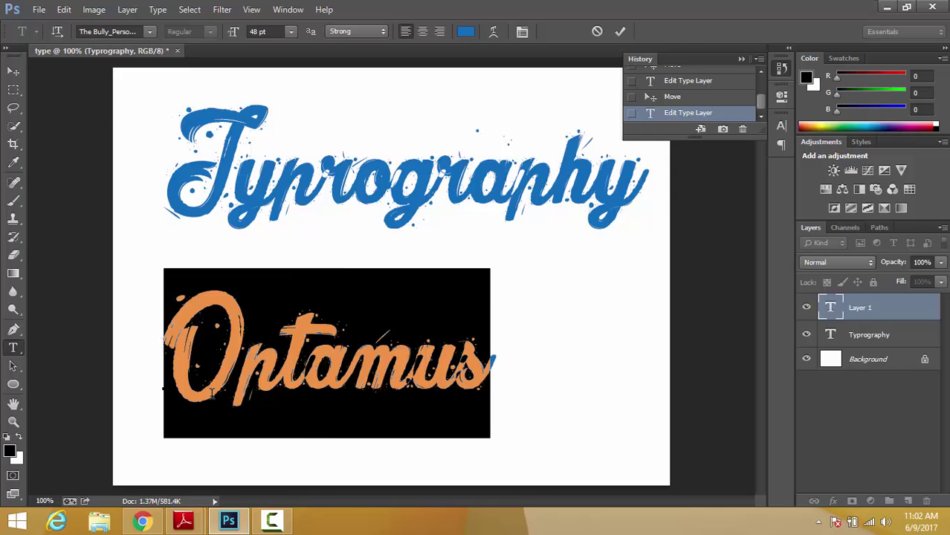
left_click(116, 28)
type("Optimus")
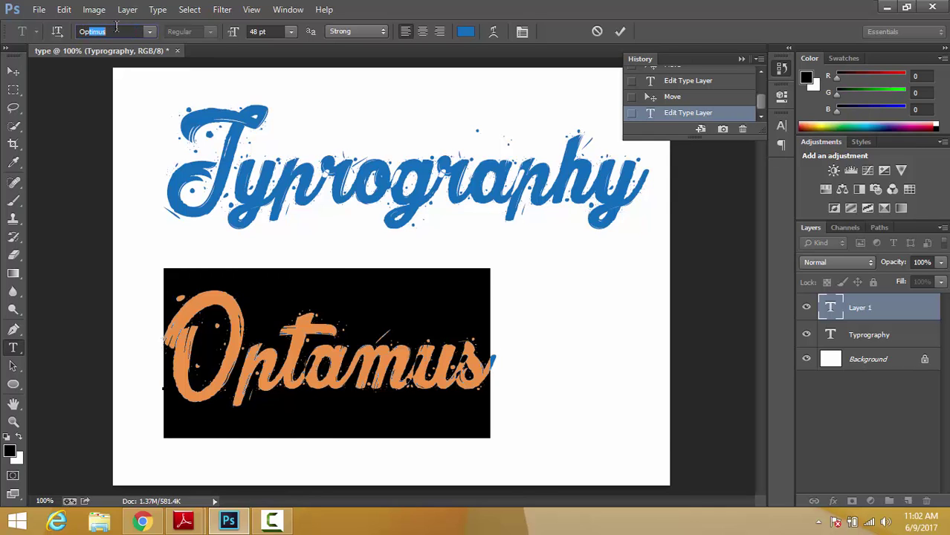
left_click(289, 334)
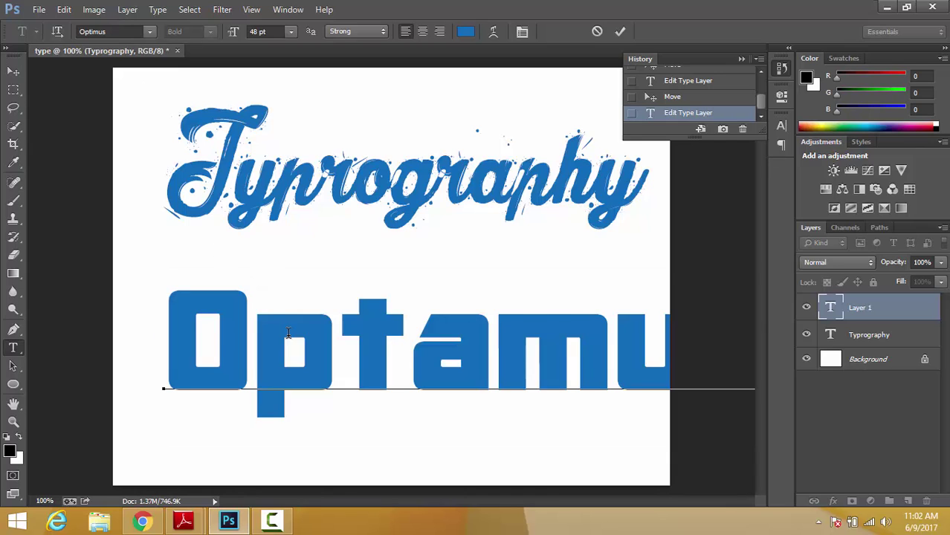
type("a")
key("BackSpace")
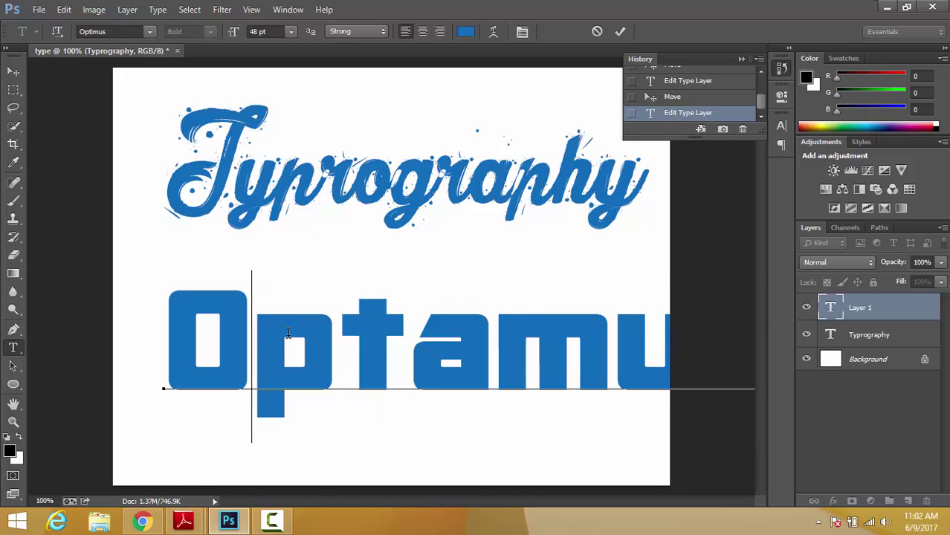
Step: Set the size of the whole Optamus text to 12 pt
key("ctrl+a")
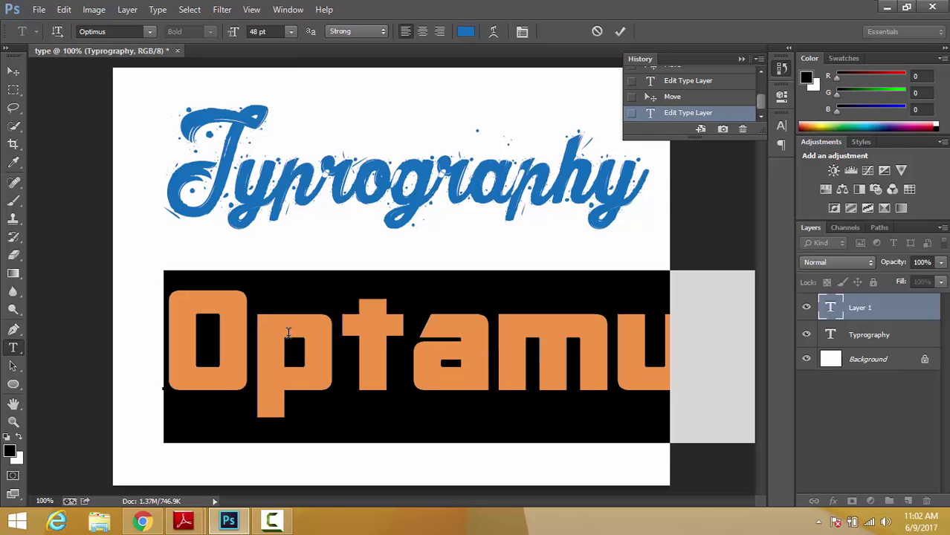
left_click(291, 32)
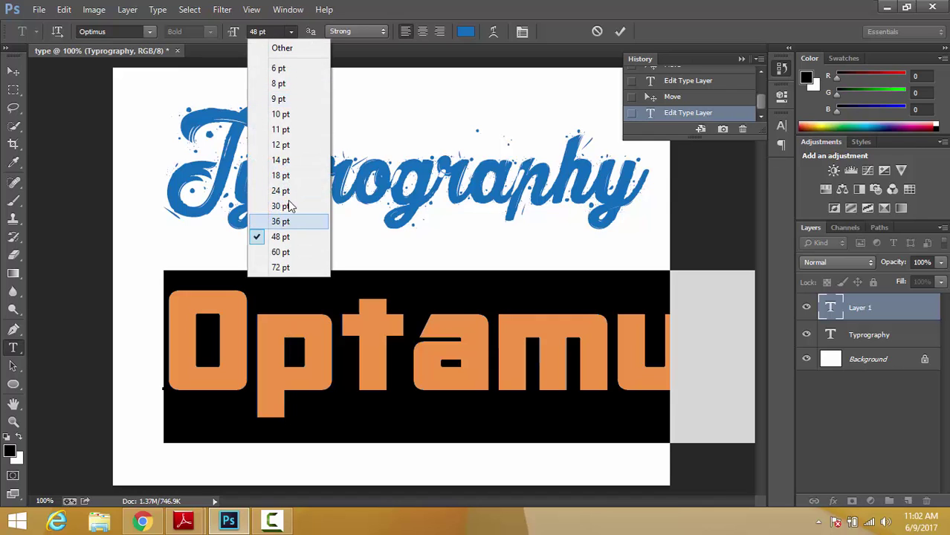
left_click(292, 145)
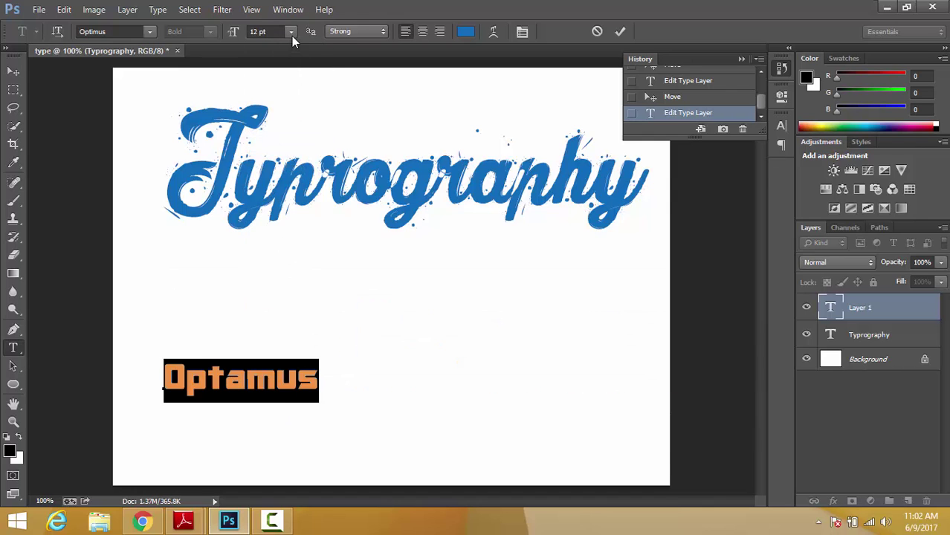
left_click(281, 392)
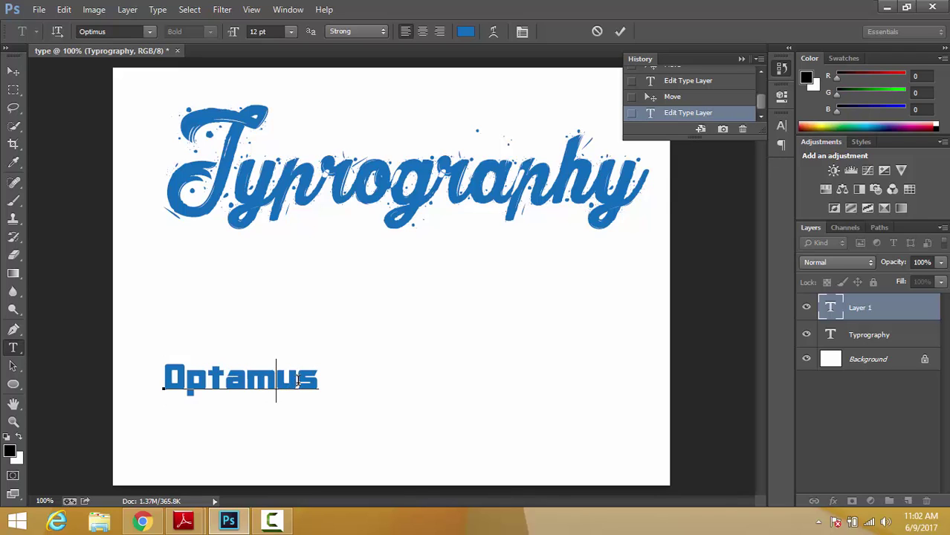
Step: Set the size of the whole Optamus text to 36 pt
double_click(296, 392)
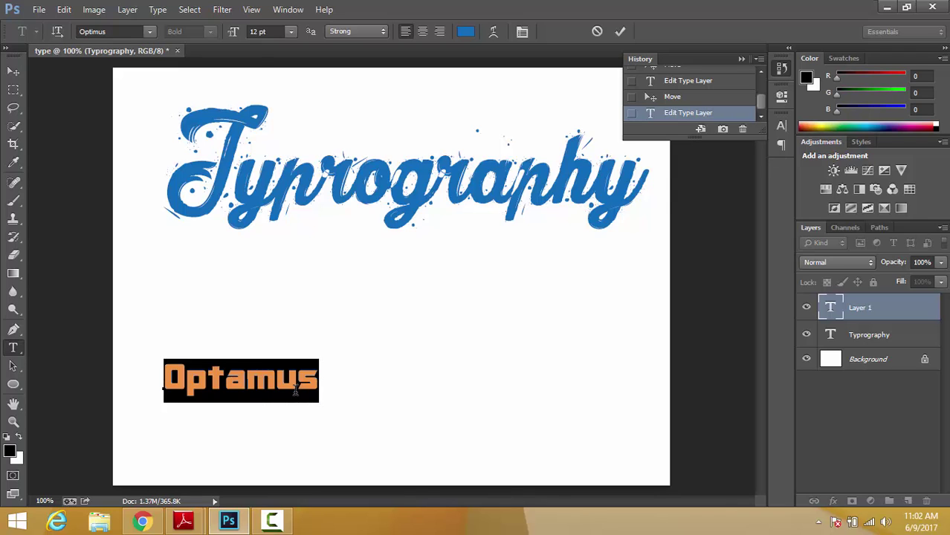
left_click(291, 32)
left_click(290, 221)
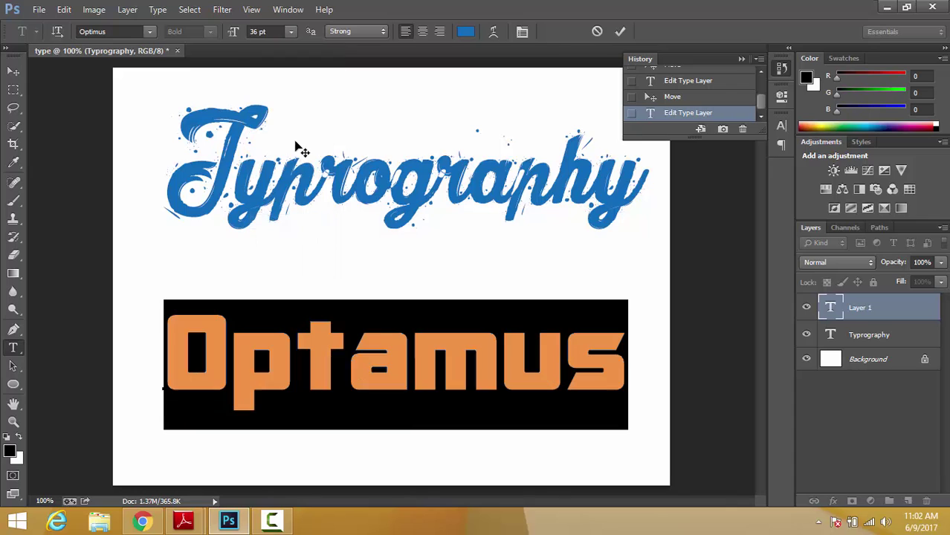
left_click(340, 379)
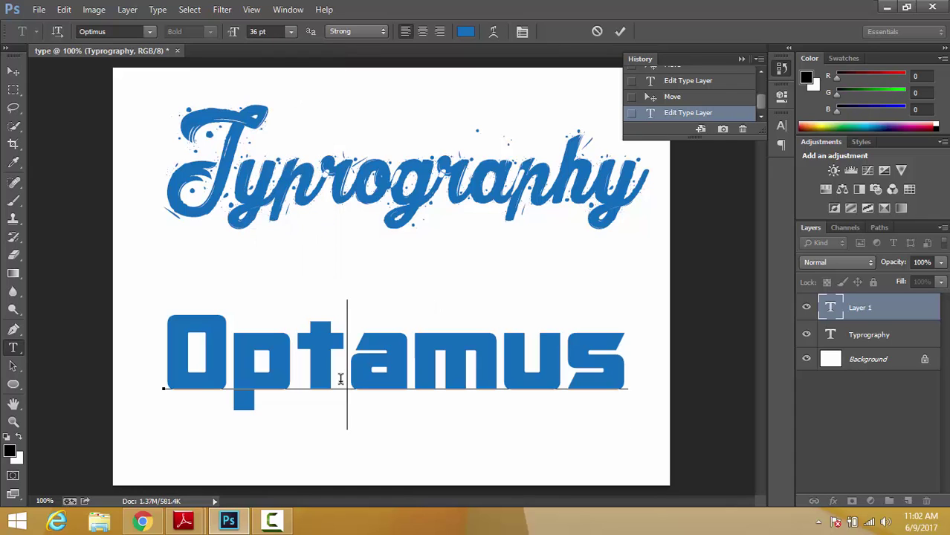
Step: Set the size of the whole Optamus text to 100 pt and commit the text edit
left_click(292, 31)
key("Escape")
key("ctrl+a")
left_click(255, 31)
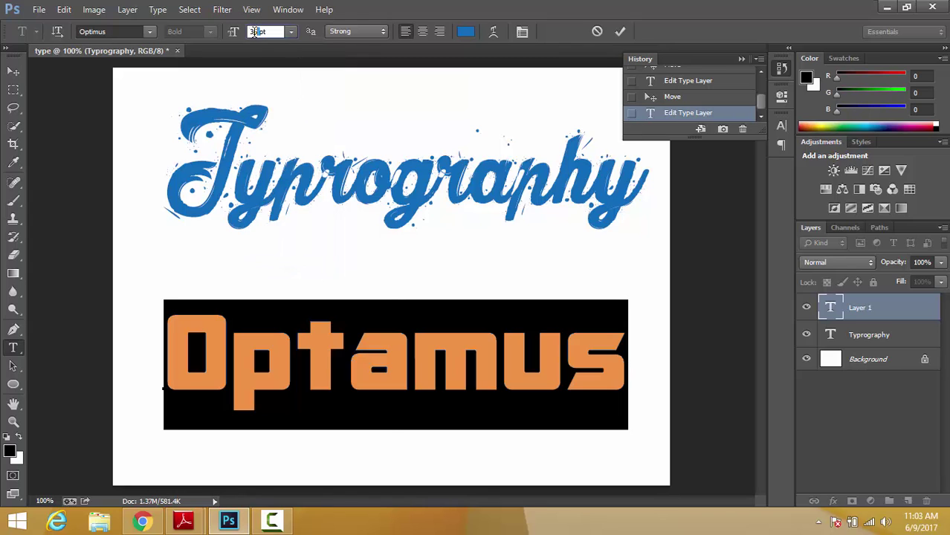
type("100")
key("Return")
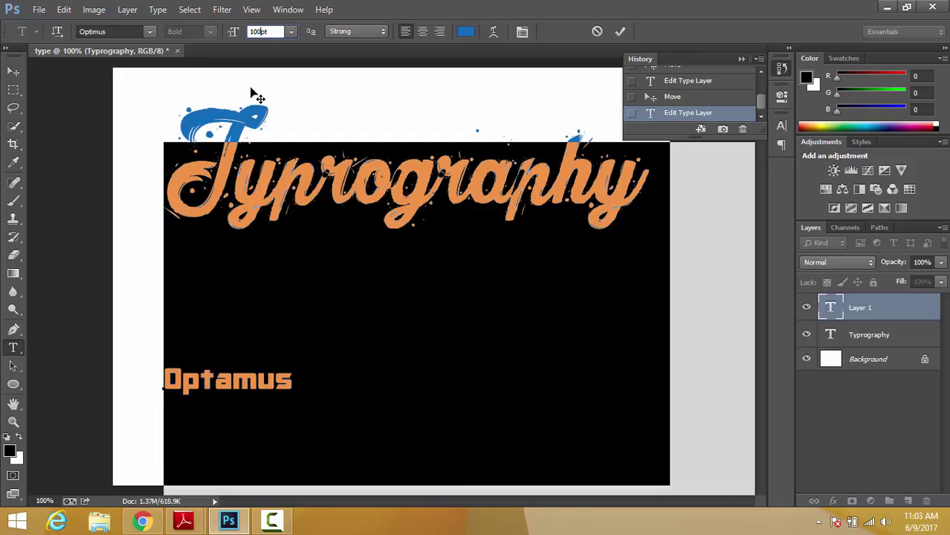
key("ctrl+Return")
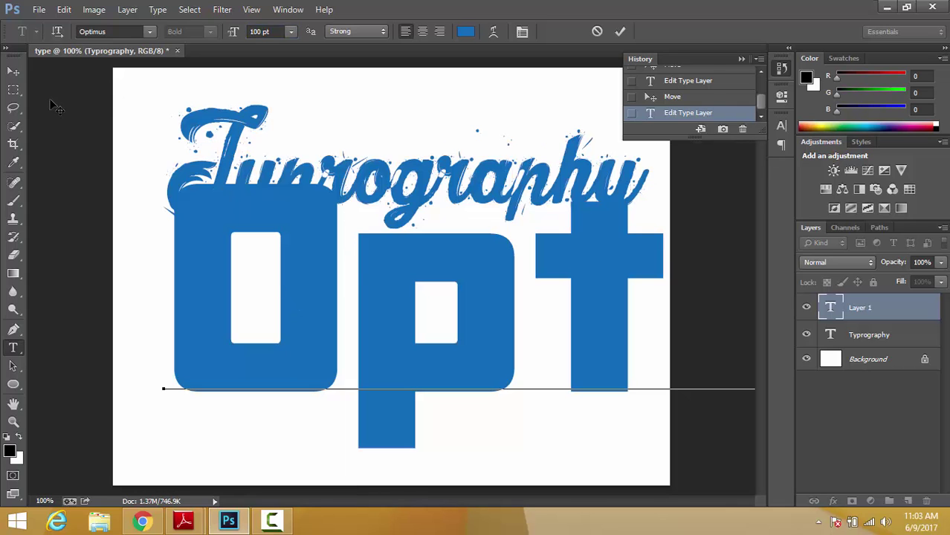
Step: Move the Optamus text down and to the left so it sits just below the Typrography text
left_click(14, 71)
left_click_drag(271, 341, 218, 351)
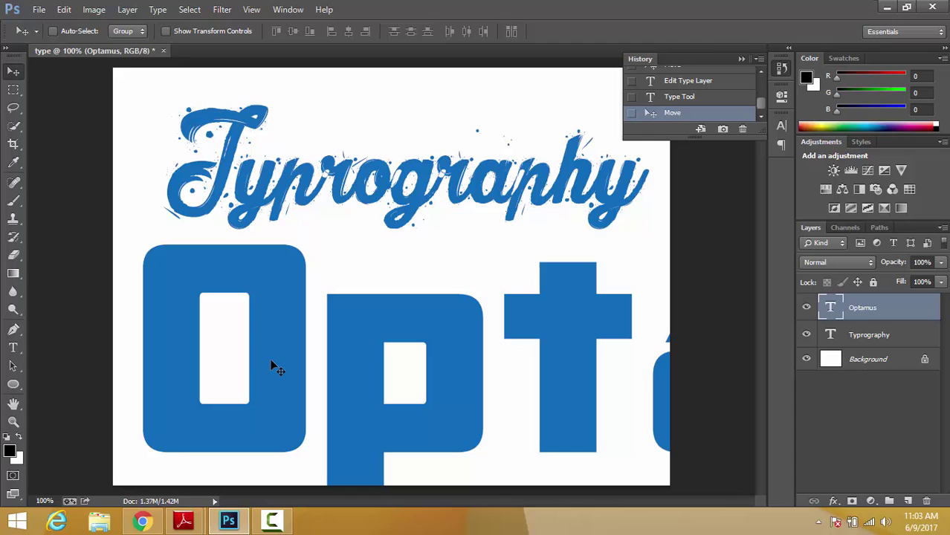
left_click_drag(271, 365, 251, 356)
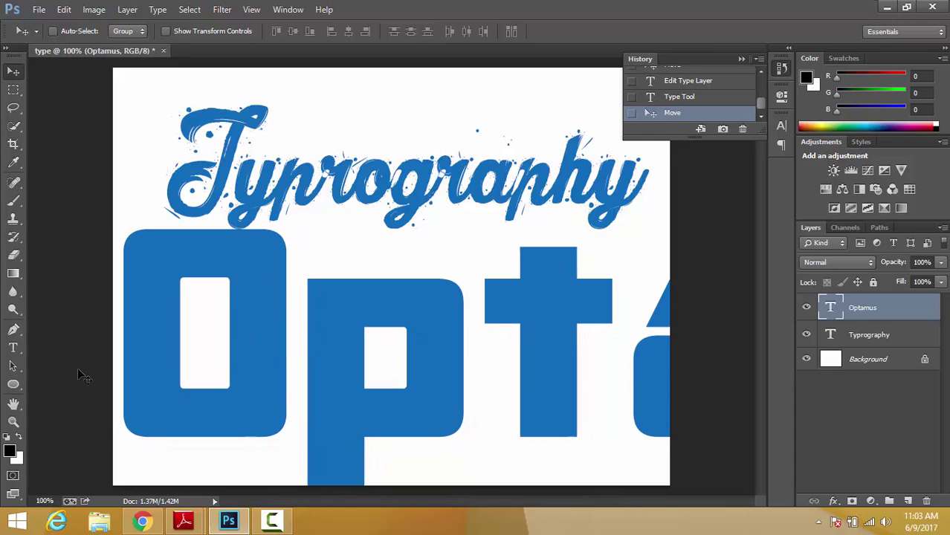
Step: Reduce the whole Optamus text to 37 pt and move it slightly up and to the right on the canvas
left_click(16, 348)
left_click(236, 252)
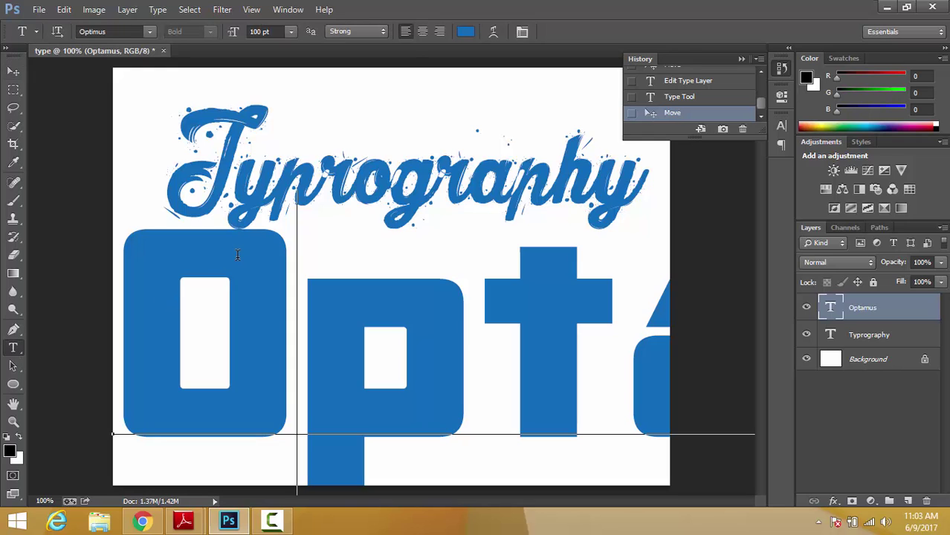
key("ctrl+a")
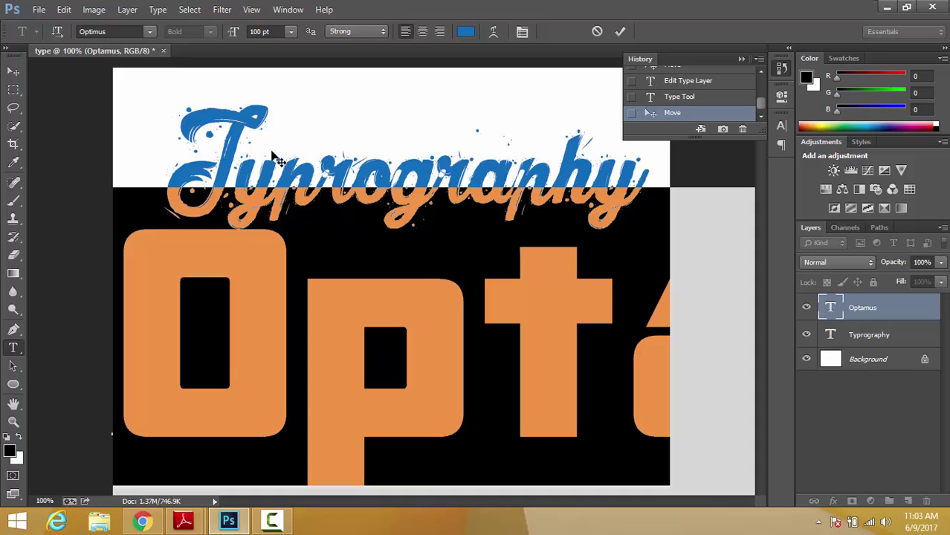
left_click_drag(234, 37, 208, 33)
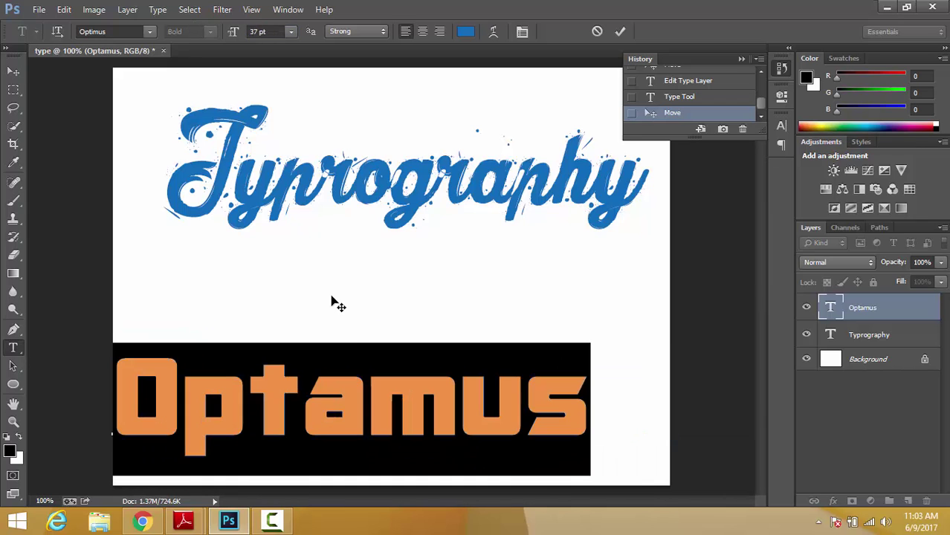
left_click(362, 348)
left_click_drag(301, 495, 328, 467)
Step: Enlarge the whole Optamus text to 45 pt
key("ctrl+a")
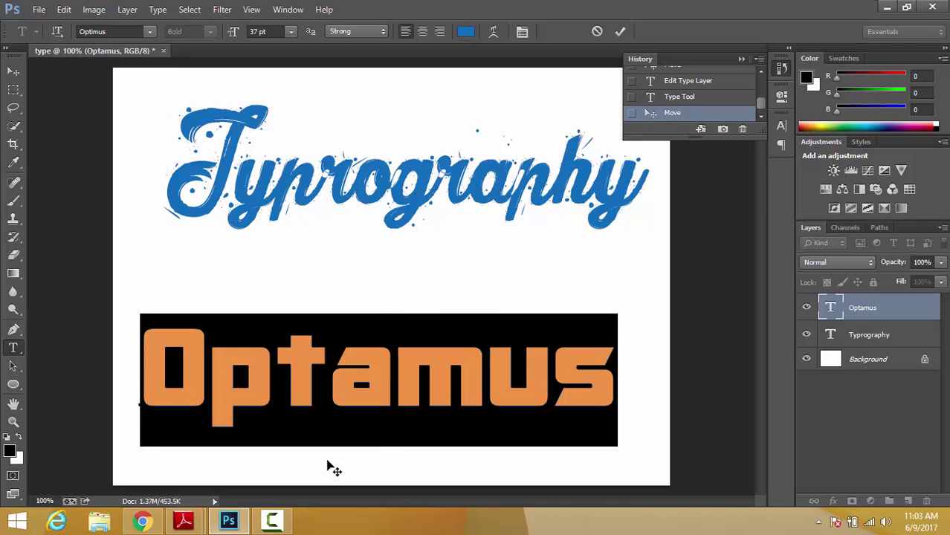
key("ctrl+shift+period")
key("ctrl+shift+period")
key("ctrl+shift+period")
key("ctrl+shift+period")
key("ctrl+shift+period")
key("ctrl+shift+period")
key("ctrl+shift+period")
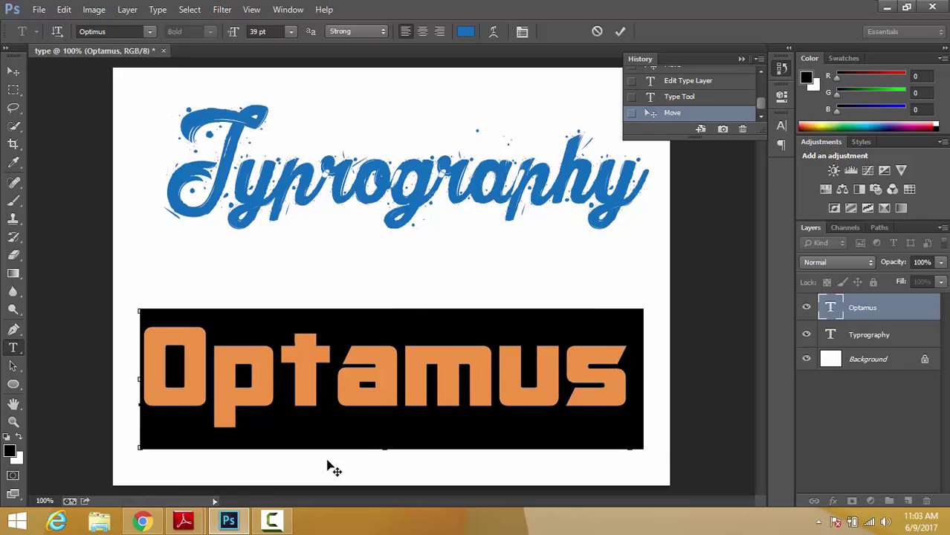
key("ctrl+shift+period")
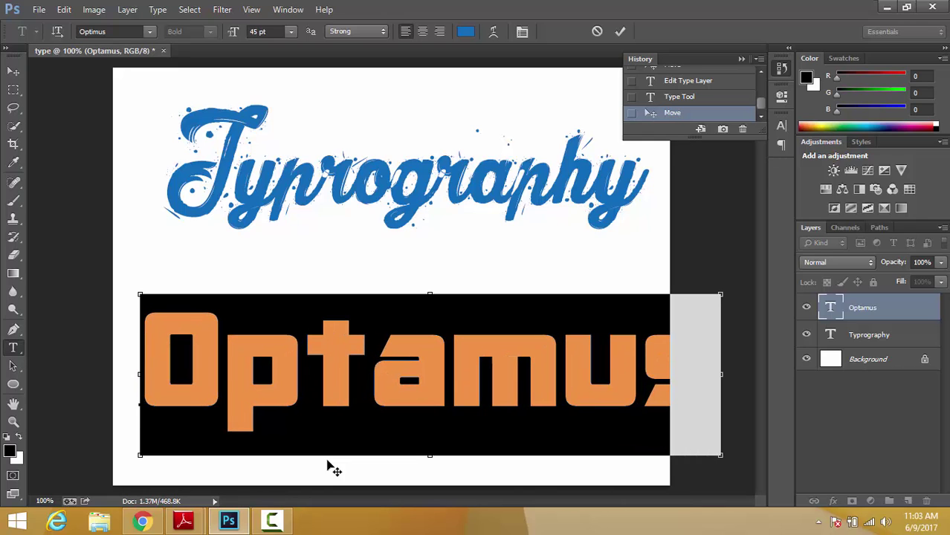
Step: Reduce the whole Optamus text to 32 pt
key("ctrl+shift+comma")
key("ctrl+shift+comma")
key("ctrl+shift+comma")
key("ctrl+shift+comma")
key("ctrl+shift+comma")
key("ctrl+shift+comma")
key("ctrl+shift+comma")
key("ctrl+shift+comma")
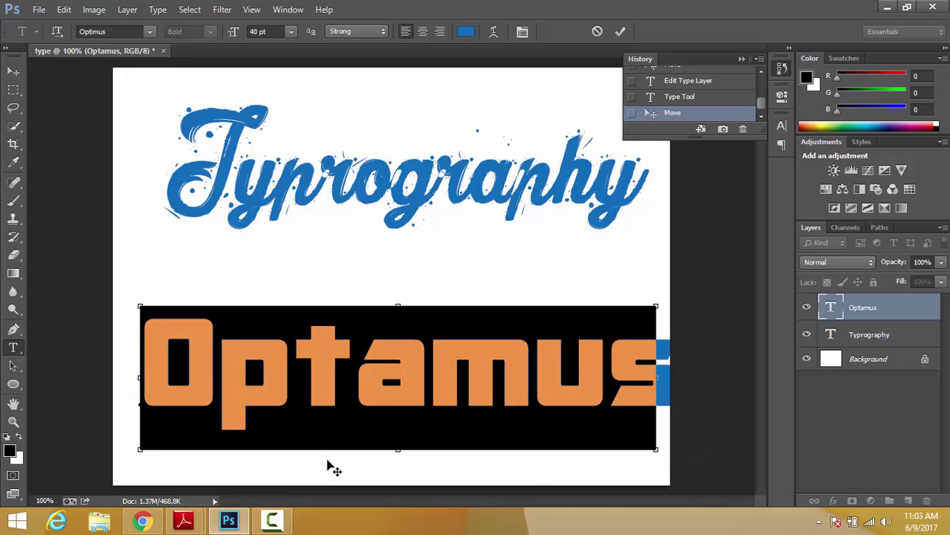
key("ctrl+shift+comma")
key("ctrl+shift+comma")
key("ctrl+shift+comma")
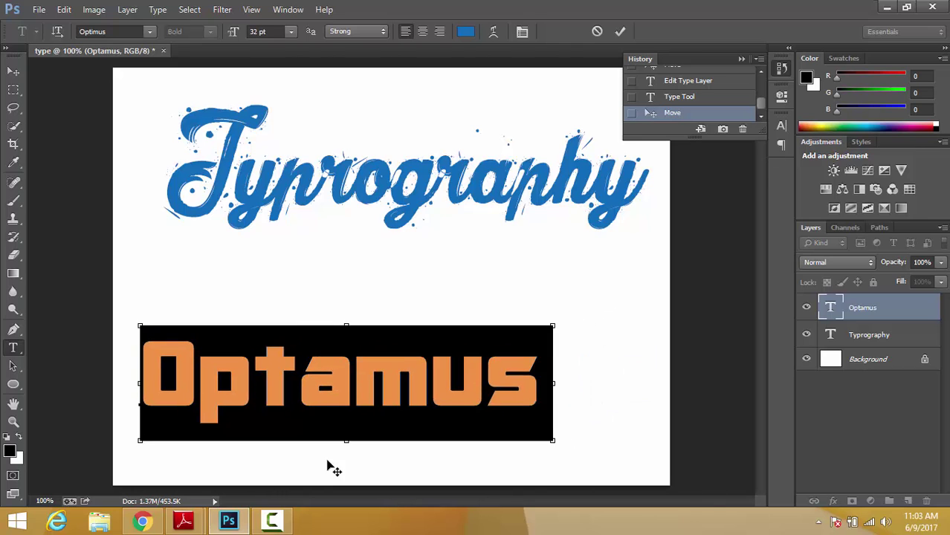
Step: Set the whole Optamus text to 39 pt, commit the edit and move the text slightly up and to the right on the canvas
key("ctrl+shift+period")
key("ctrl+shift+period")
key("ctrl+shift+period")
key("ctrl+shift+period")
key("ctrl+shift+period")
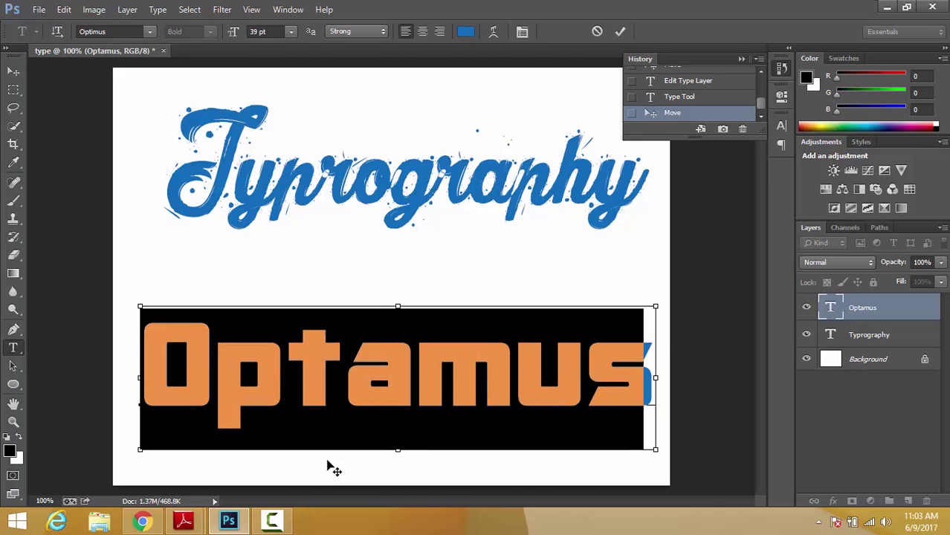
left_click(367, 414)
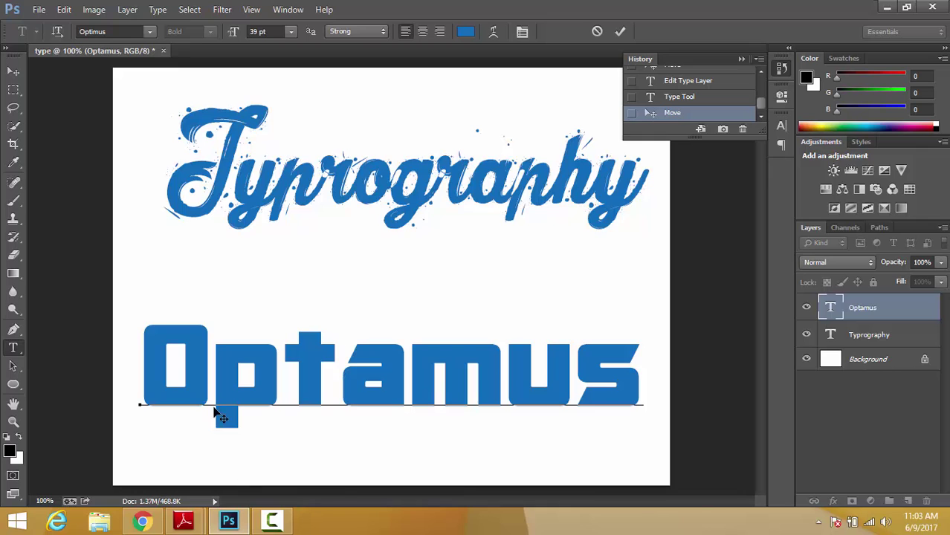
left_click(14, 70)
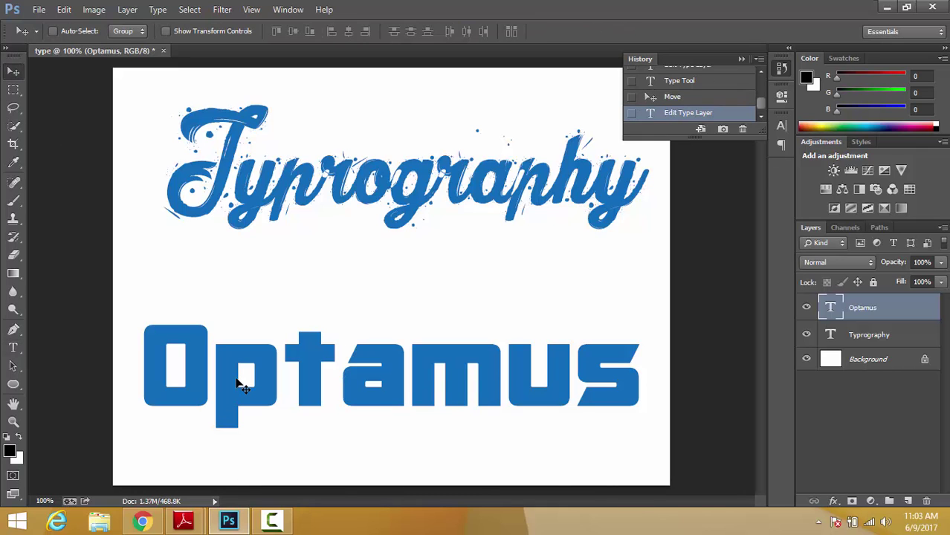
left_click_drag(235, 379, 252, 363)
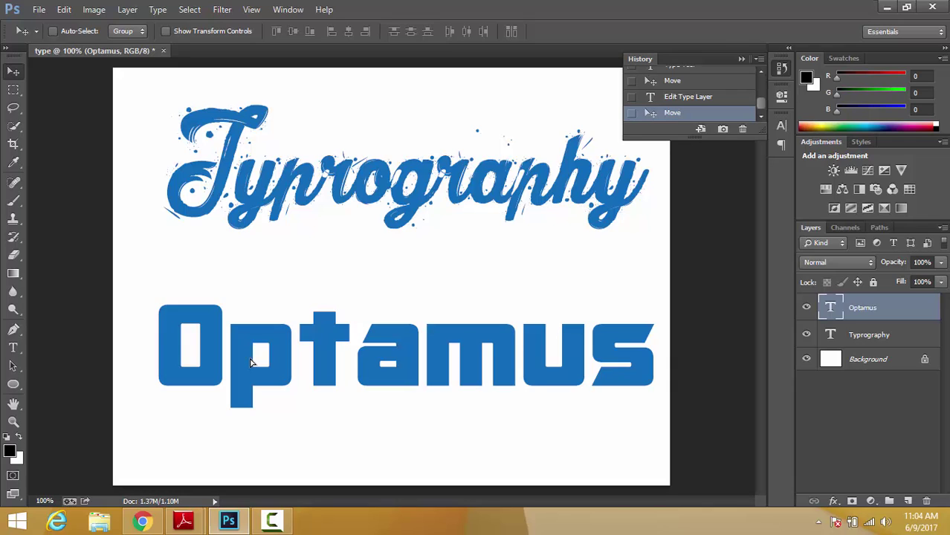
Step: Open the blending options of the Optamus layer and add a Drop Shadow with the default settings
right_click(856, 311)
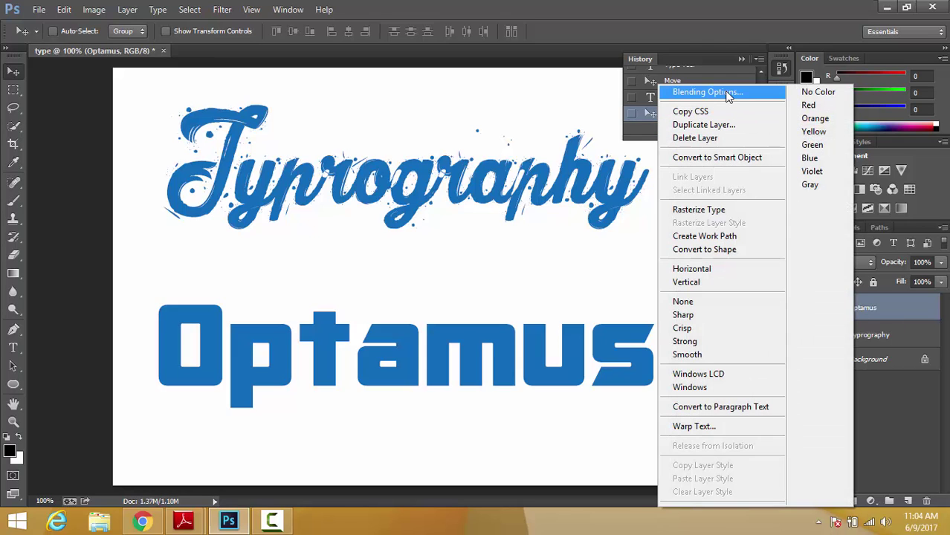
left_click(727, 92)
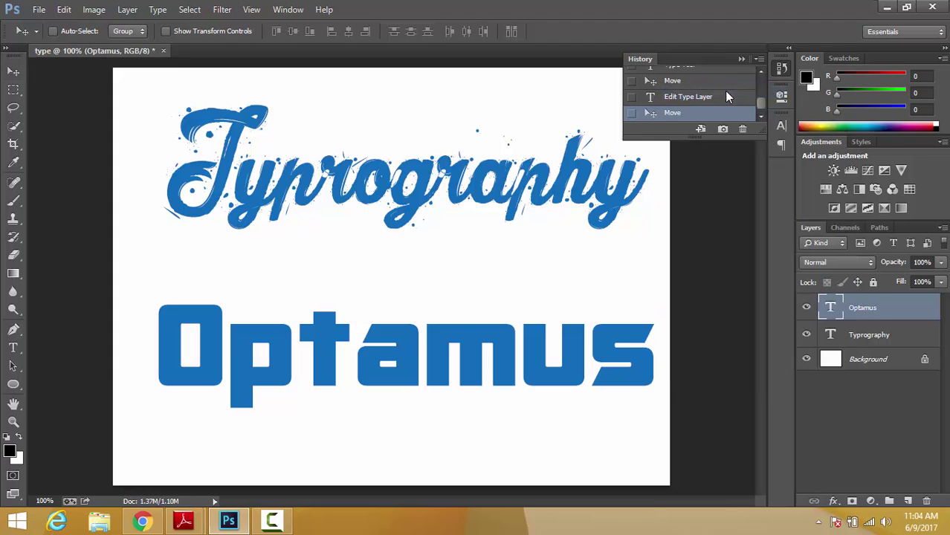
left_click_drag(596, 82, 772, 107)
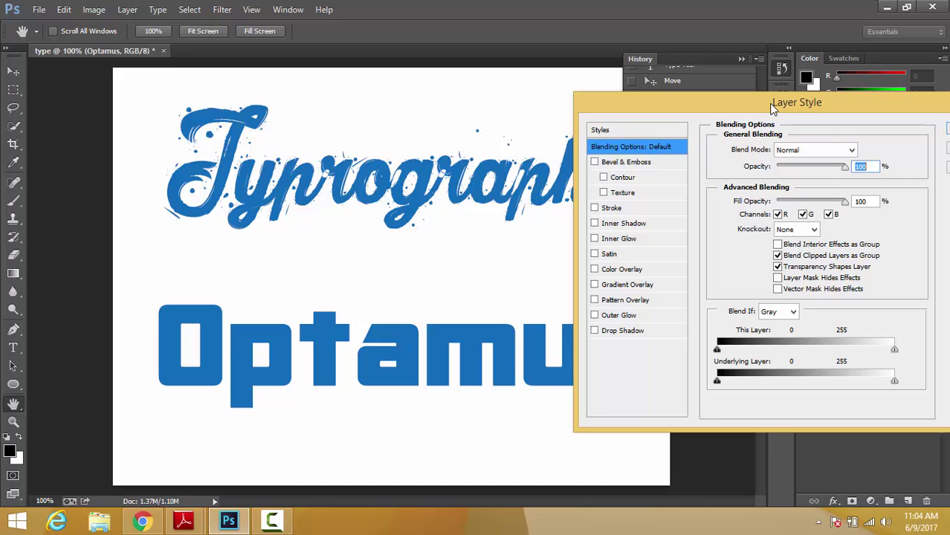
left_click(617, 331)
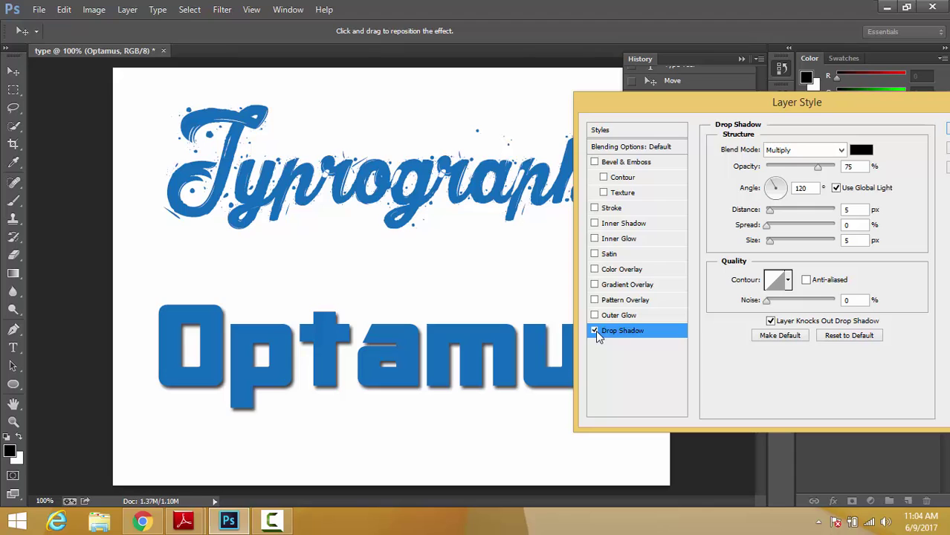
Step: Compare the Optamus text with and without the drop shadow, leaving the shadow enabled
key("Tab")
left_click(594, 331)
left_click_drag(646, 112, 660, 86)
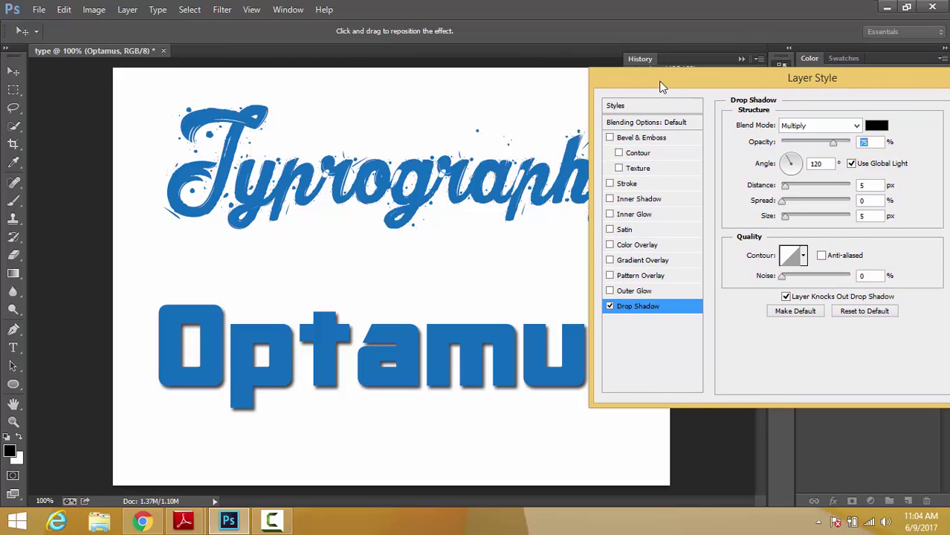
left_click(610, 309)
left_click(611, 308)
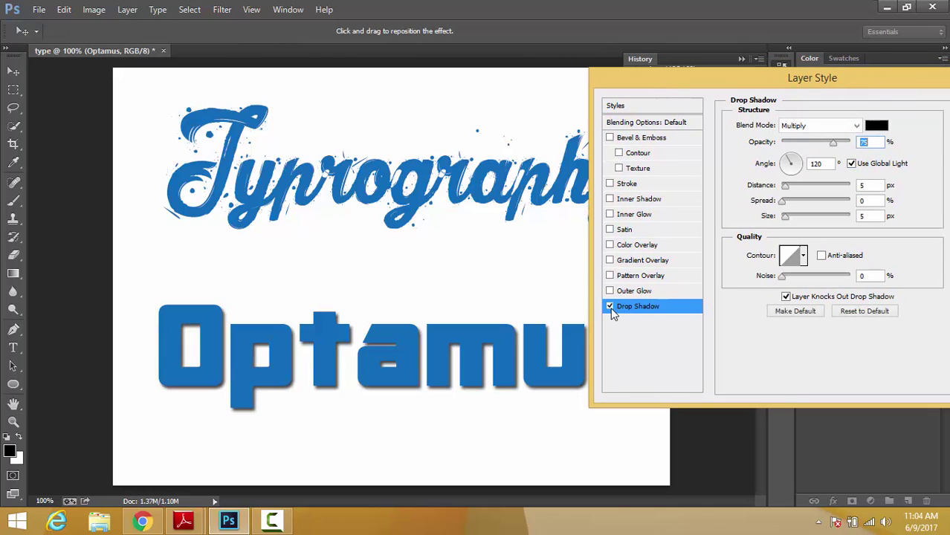
left_click(611, 308)
left_click(612, 309)
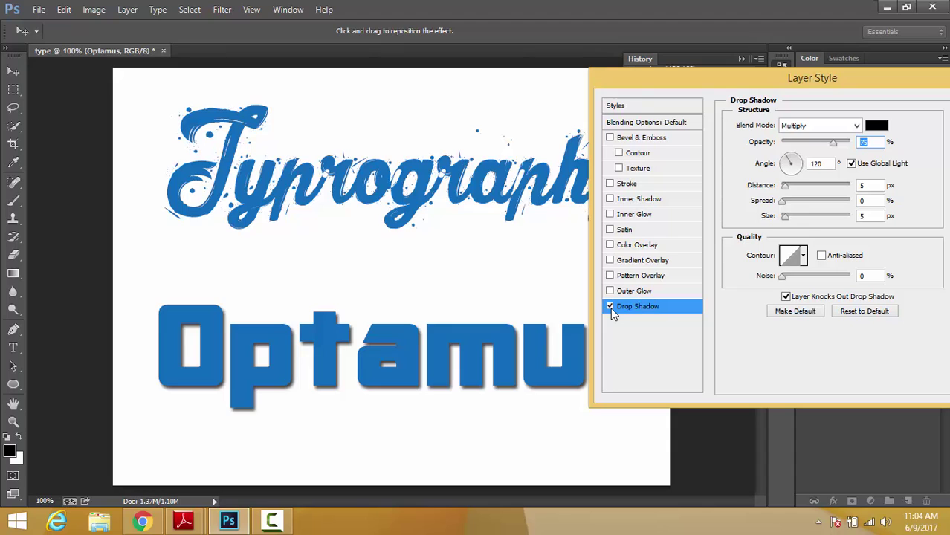
Step: Add a Color Overlay to the Optamus layer and set its colour to blue #0e67c1
left_click(652, 247)
left_click(875, 126)
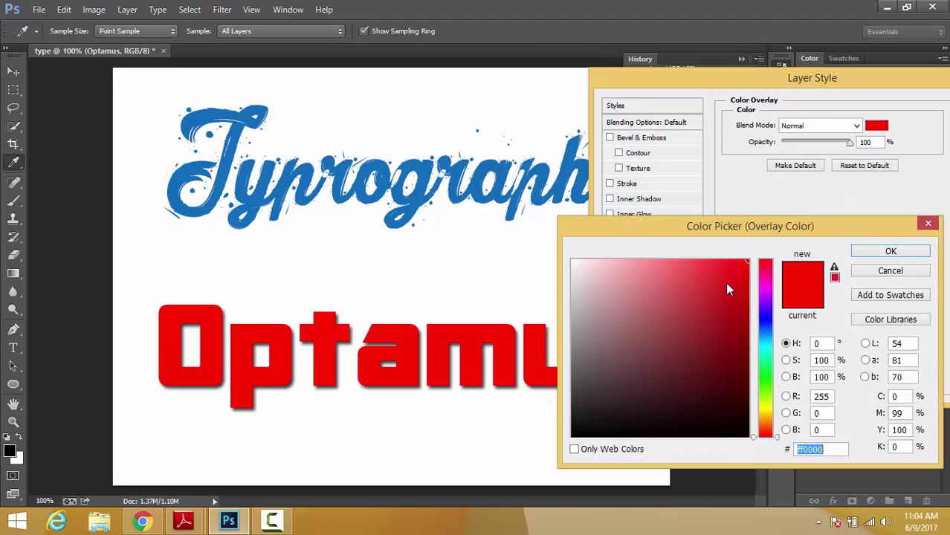
left_click(766, 361)
mouse_move(766, 338)
left_mouse_down()
mouse_move(764, 320)
mouse_move(739, 300)
mouse_move(720, 312)
mouse_move(740, 287)
mouse_move(735, 303)
left_mouse_up()
left_click(766, 333)
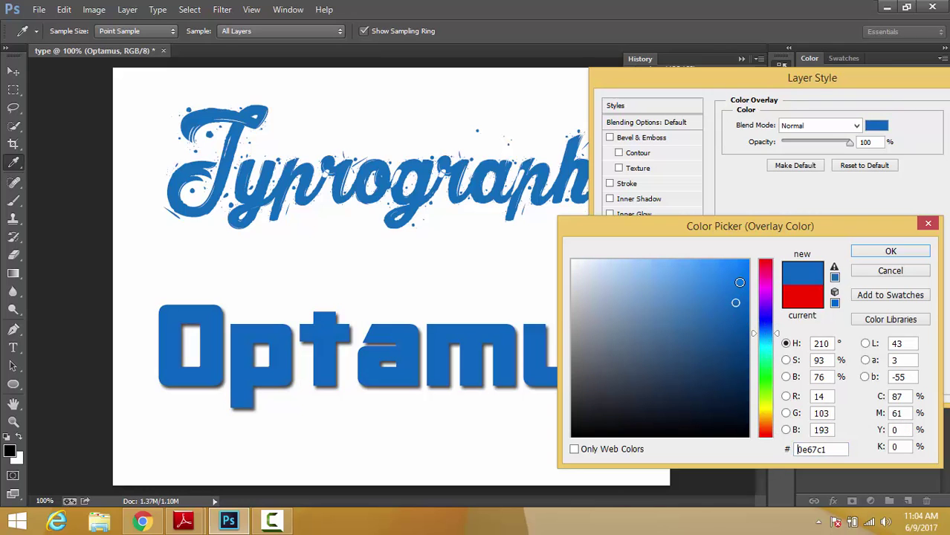
left_click(867, 252)
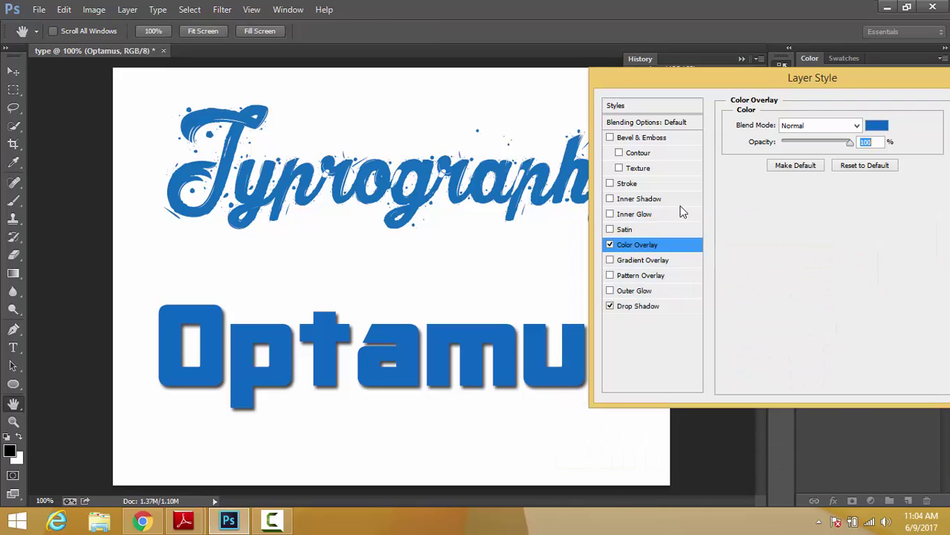
Step: Add a default Inner Glow and a 4 px black outside Stroke to the Optamus text
left_click(639, 214)
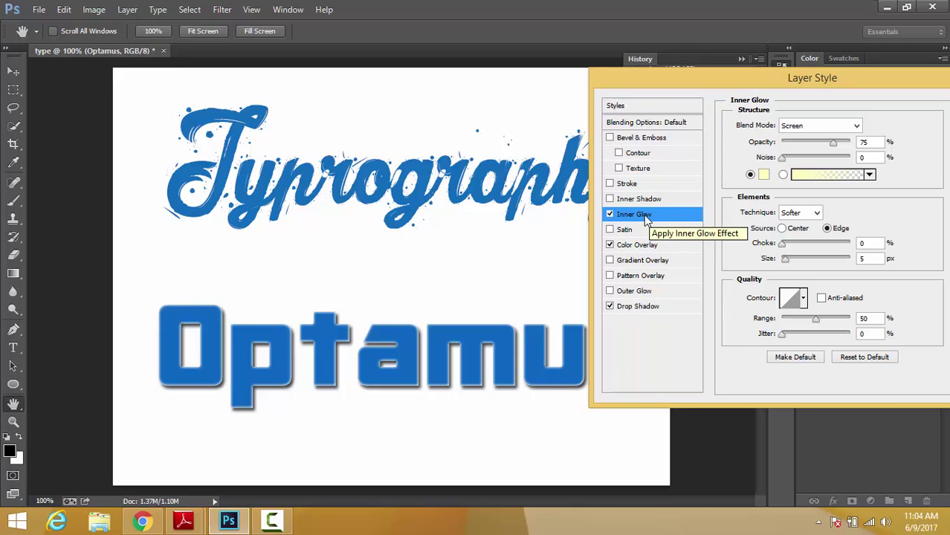
left_click(626, 186)
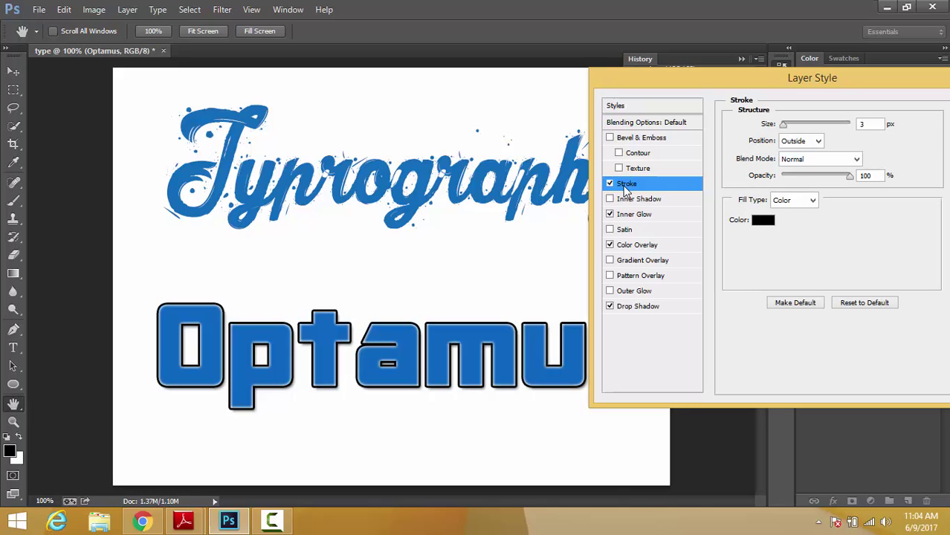
left_click_drag(784, 125, 784, 128)
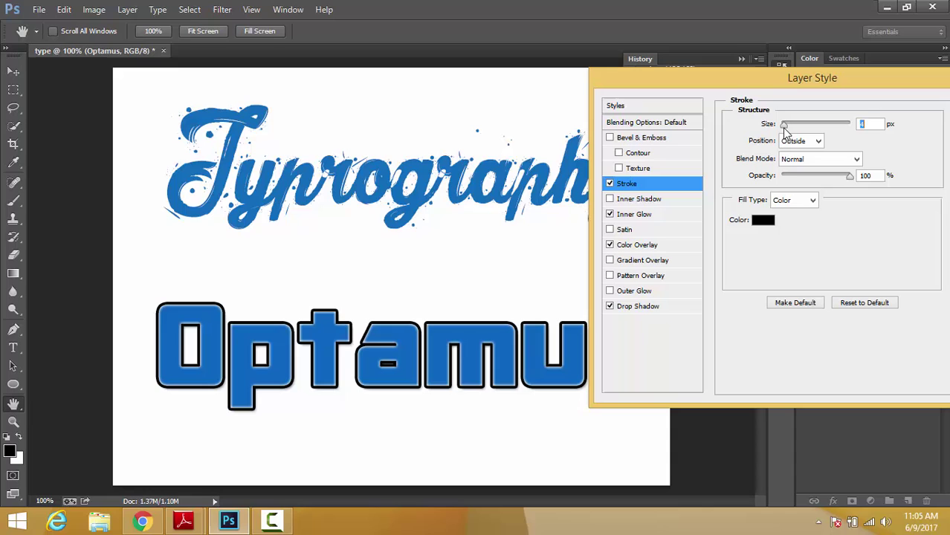
Step: Enable Bevel & Emboss with Texture on the Optamus text and try several texture patterns, ending on the bubbles pattern
left_click(643, 169)
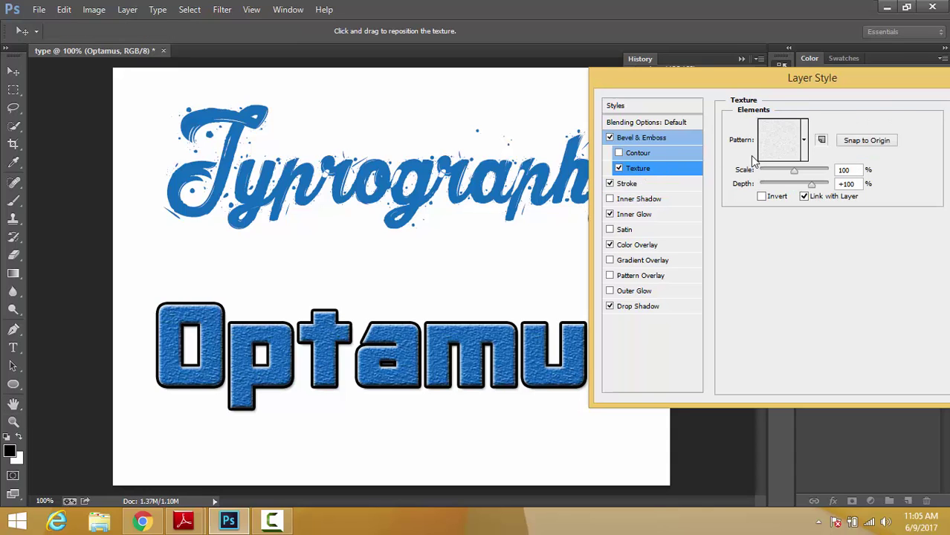
left_click(804, 140)
left_click(760, 183)
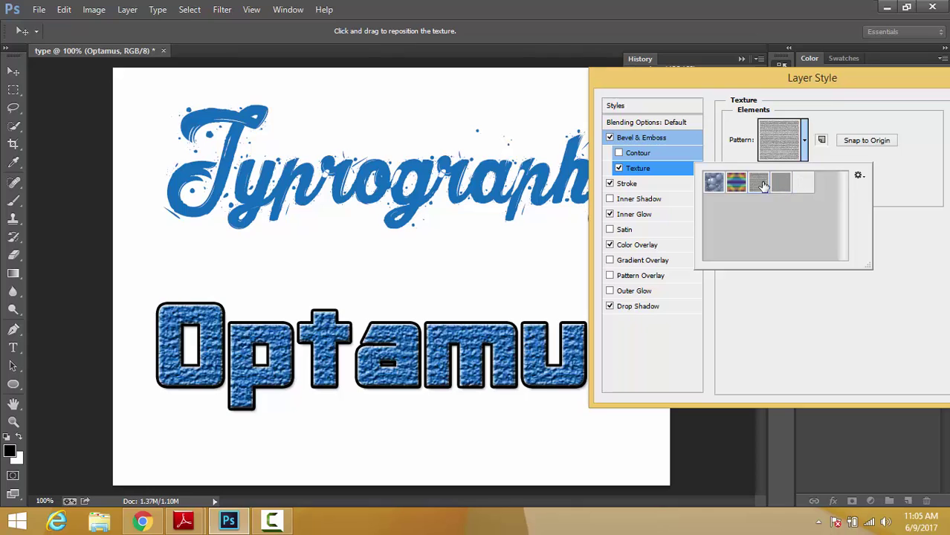
left_click(714, 182)
left_click(736, 182)
left_click(758, 182)
left_click(736, 182)
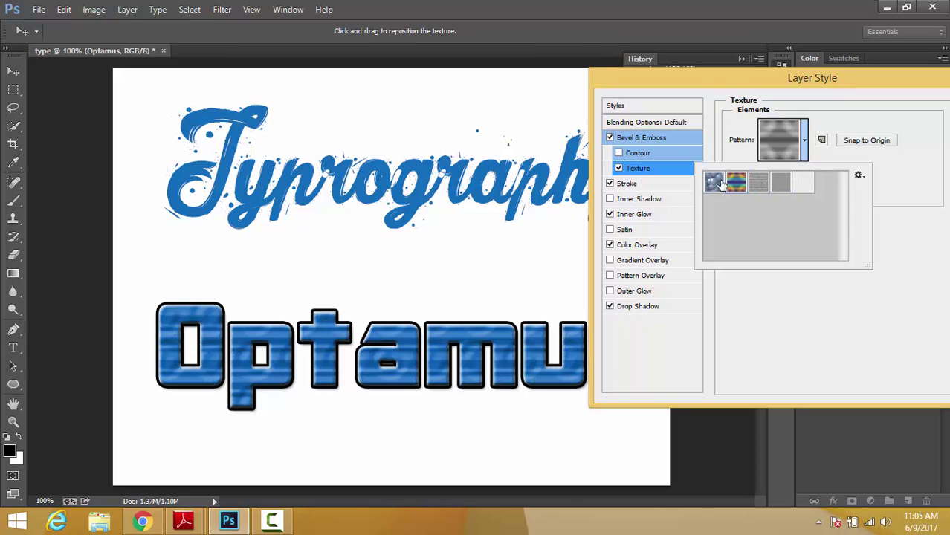
left_click(718, 183)
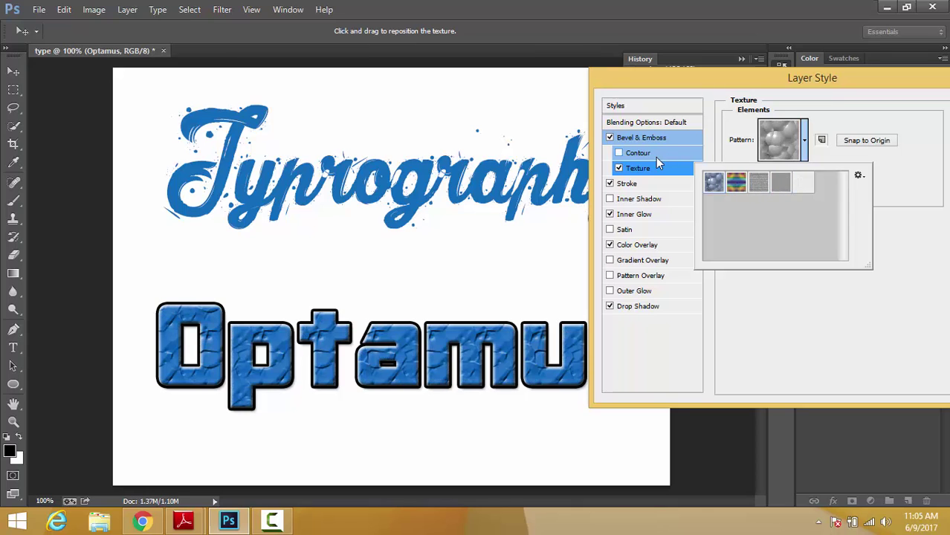
Step: Turn off the bevel's Texture on the Optamus text, and try an Inner Shadow and remove it again
left_click(646, 172)
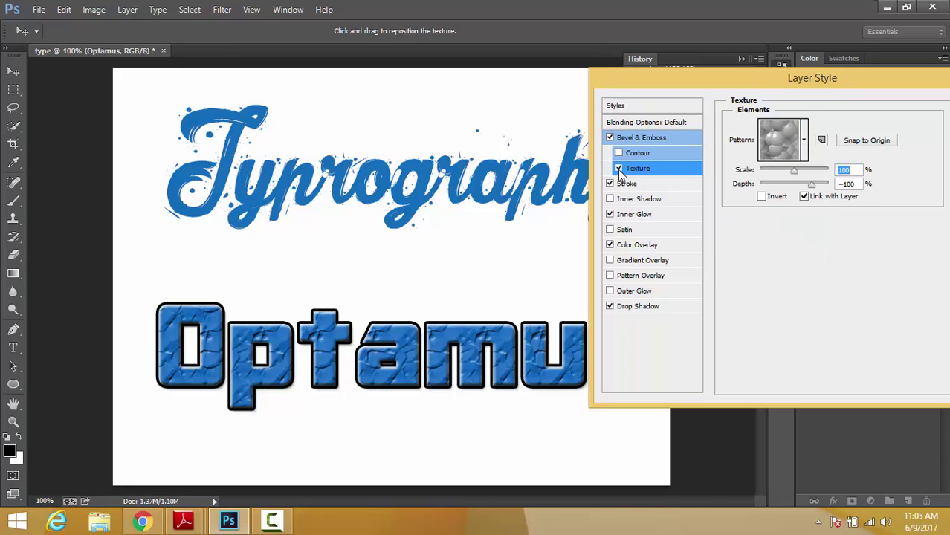
left_click(620, 169)
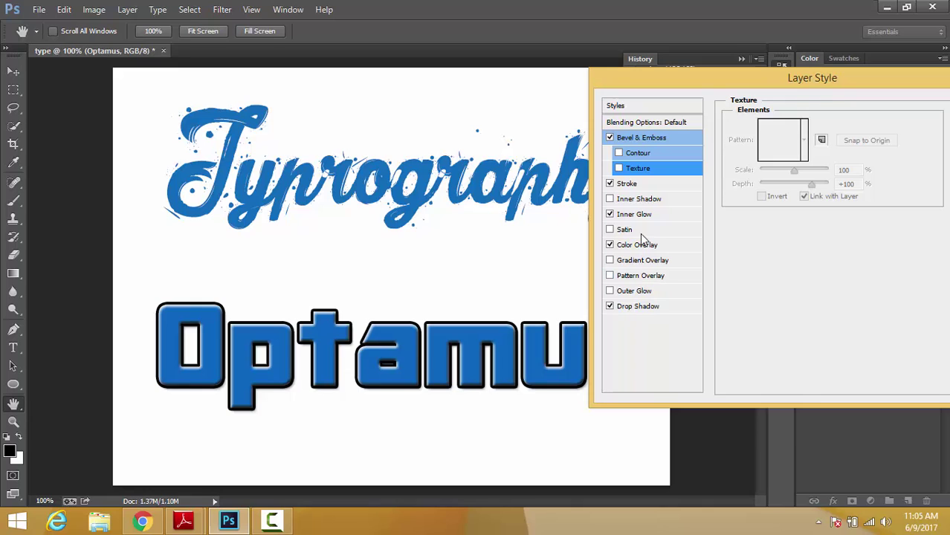
left_click(648, 199)
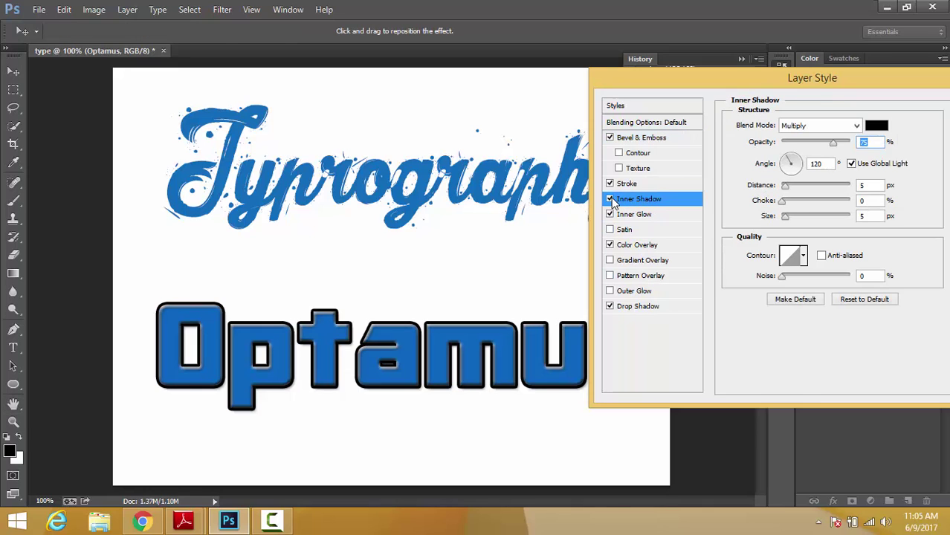
left_click(611, 199)
Step: Enable Contour for the Optamus text's bevel and try several contour presets, ending on the single-peak one
left_click(640, 152)
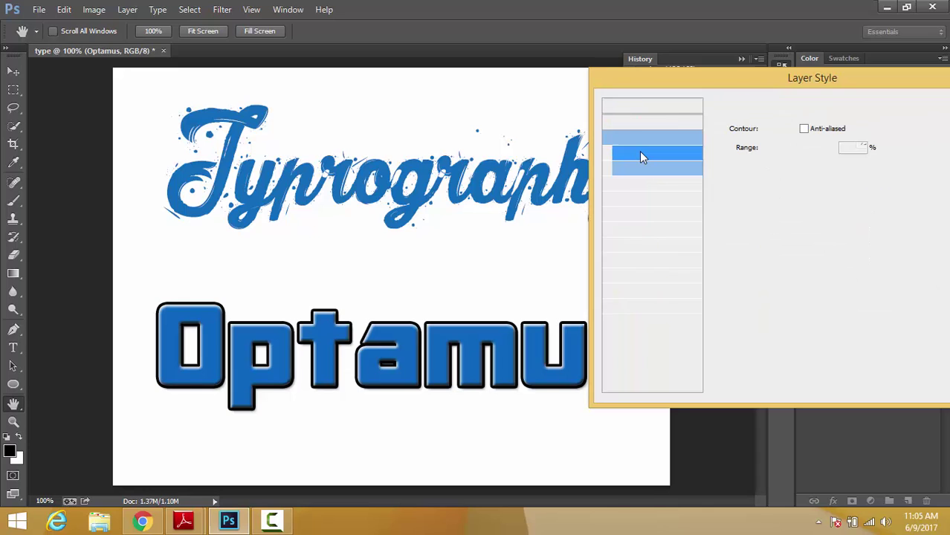
left_click(786, 128)
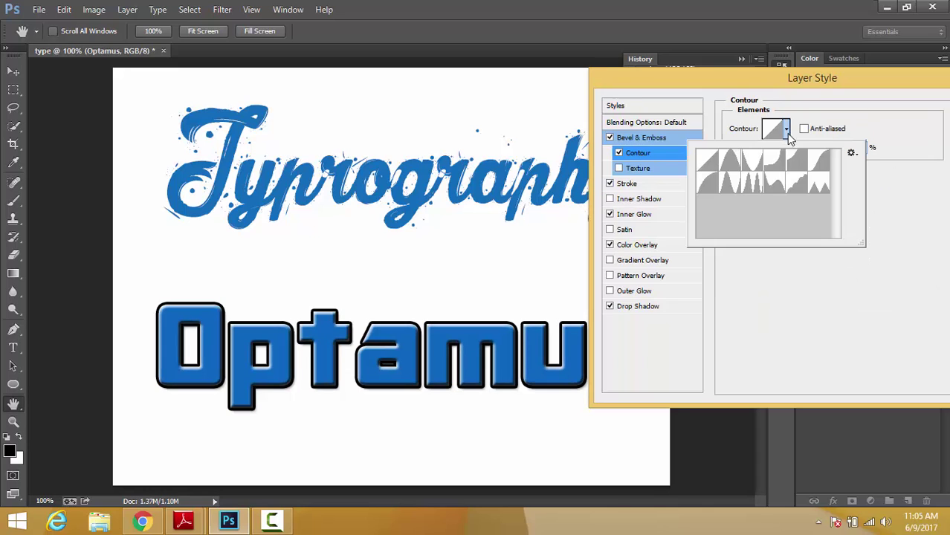
left_click(753, 185)
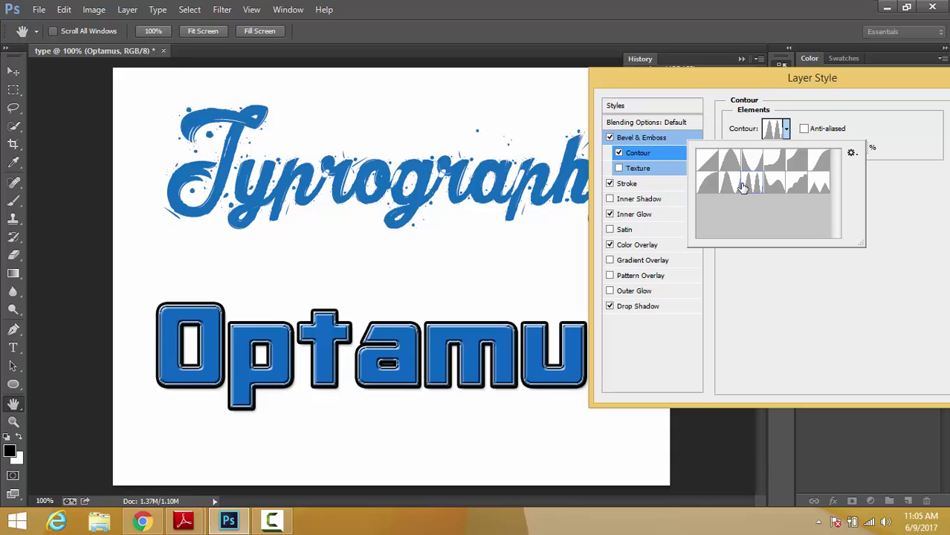
left_click(716, 184)
left_click(796, 186)
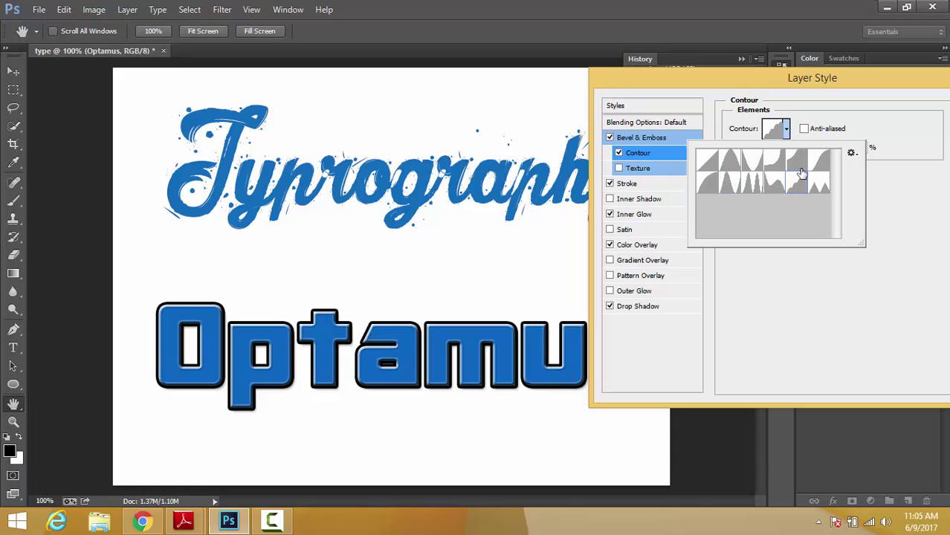
left_click(797, 168)
left_click(754, 186)
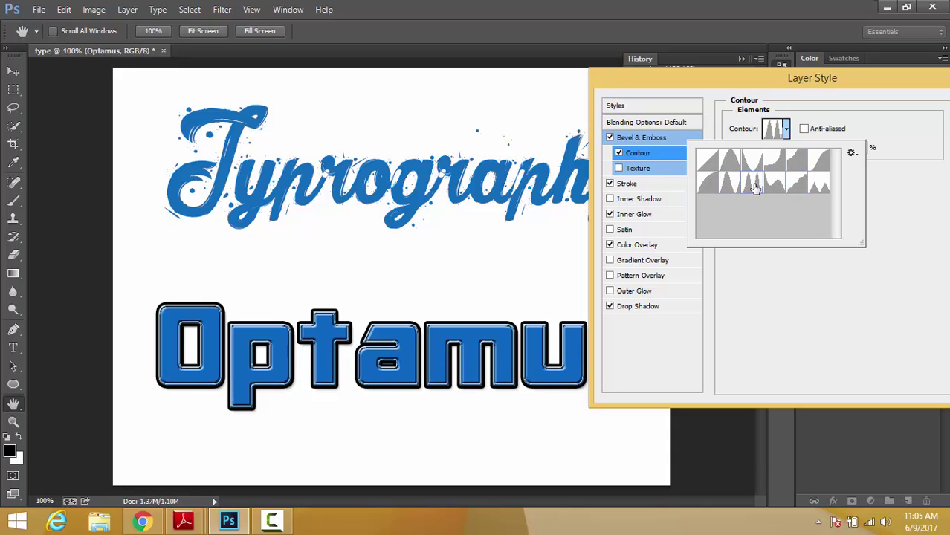
left_click(734, 185)
left_click(726, 169)
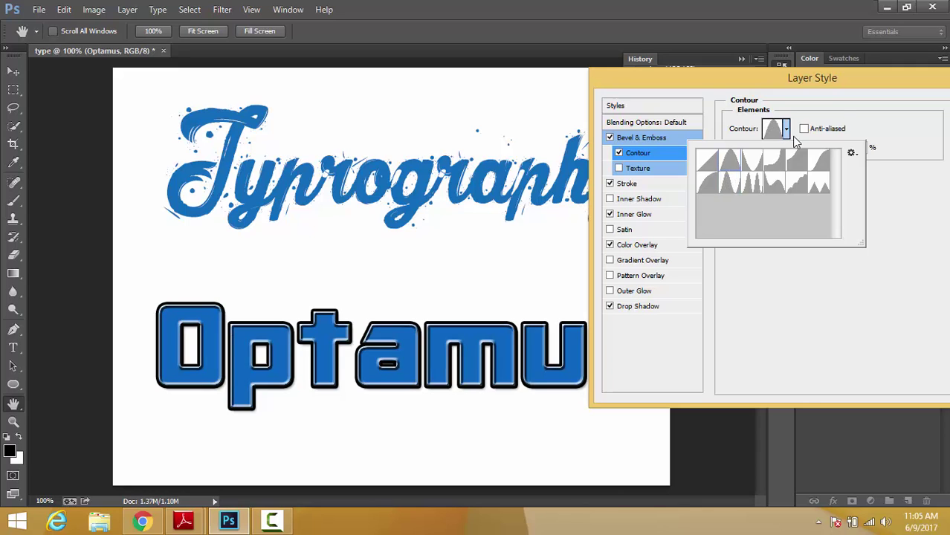
Step: Review the Stroke and Inner Glow settings of the Optamus text
left_click(782, 323)
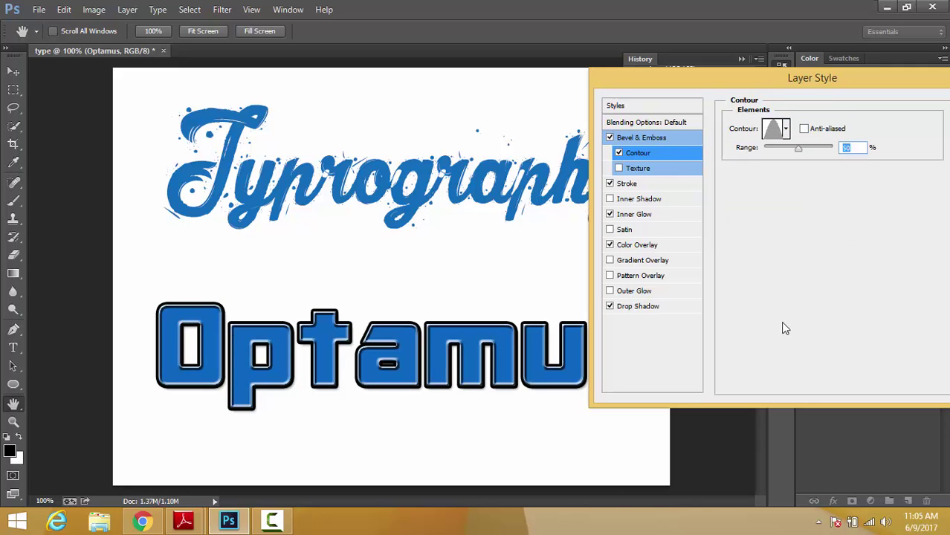
left_click(627, 184)
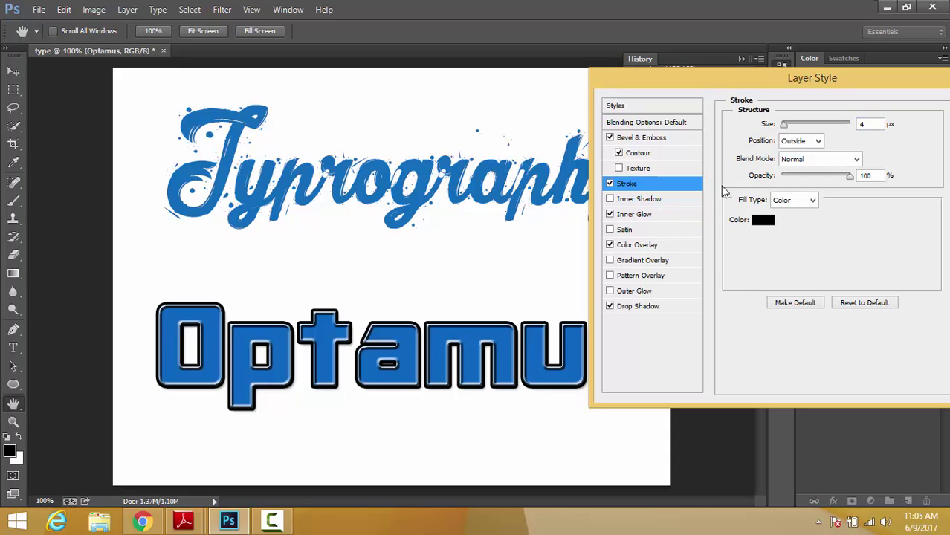
mouse_move(785, 125)
left_mouse_down()
mouse_move(799, 132)
mouse_move(788, 141)
left_mouse_up()
left_click(638, 216)
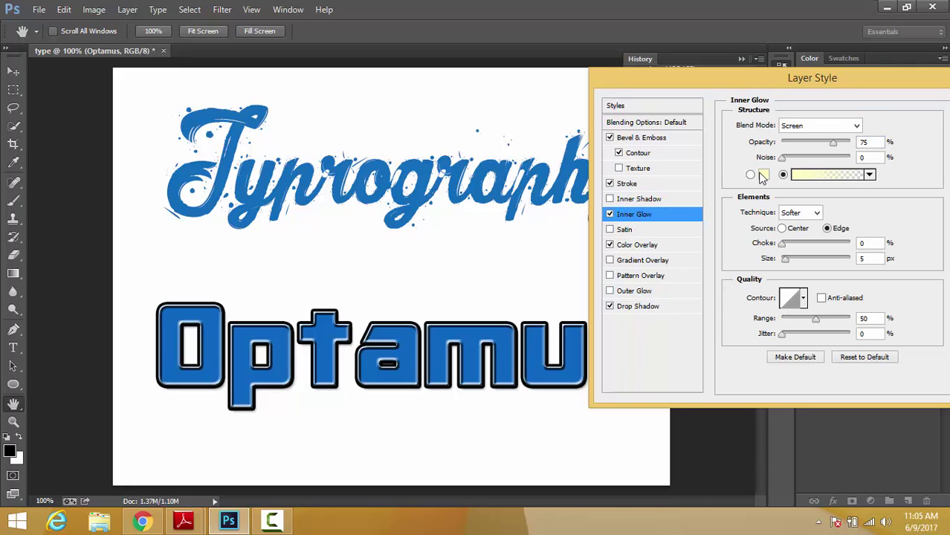
Step: Set the Optamus bevel's light angle to -39° and altitude to 21°, and try several gloss contours, ending on the double-peak one
left_click(647, 138)
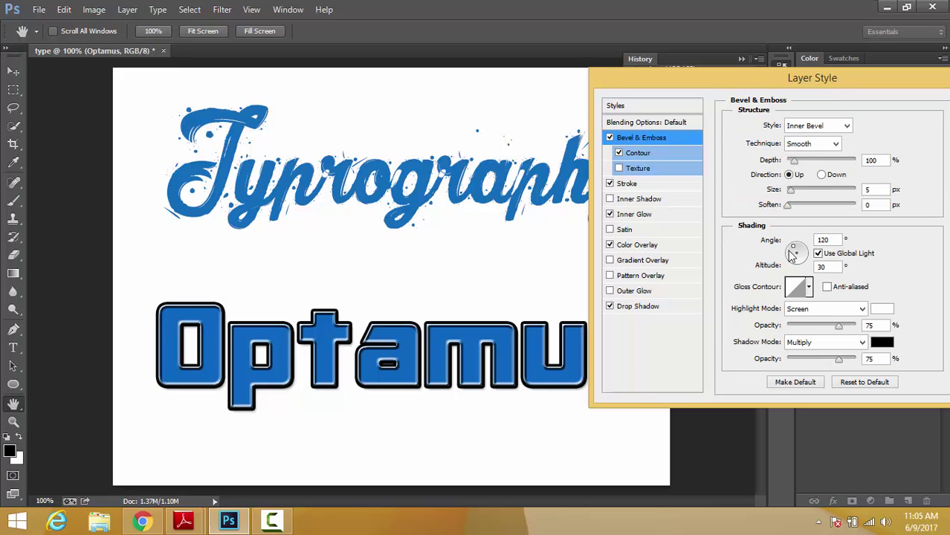
left_click_drag(792, 248, 805, 264)
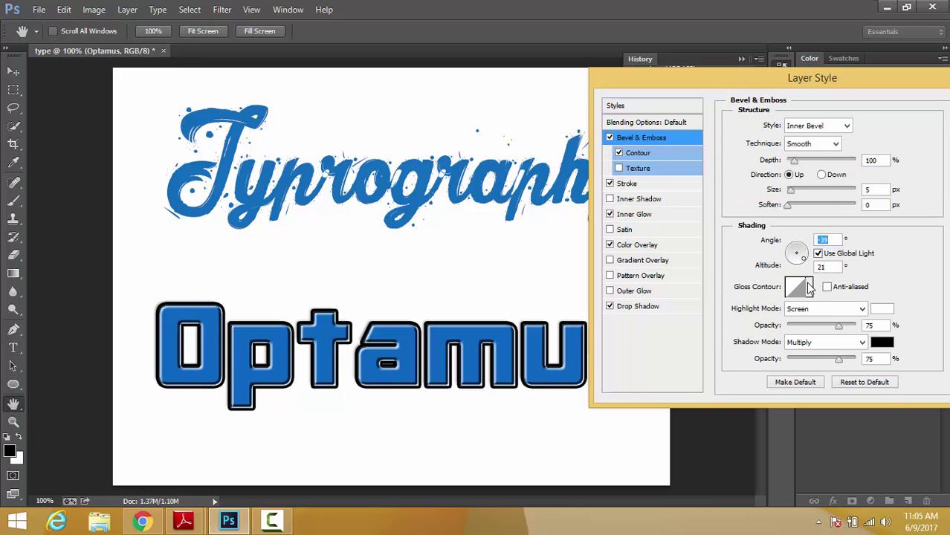
left_click(809, 287)
left_click(798, 341)
left_click(841, 346)
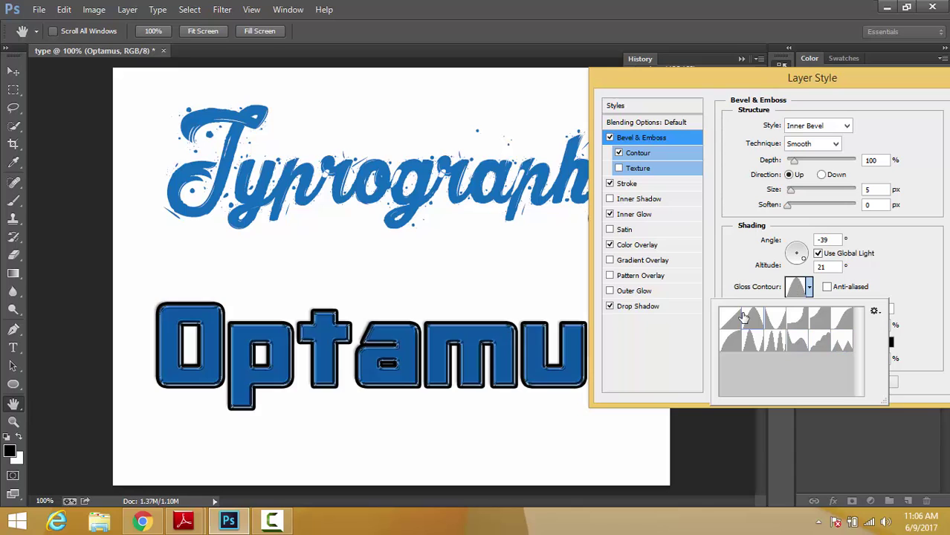
left_click(732, 340)
left_click(754, 344)
left_click(776, 346)
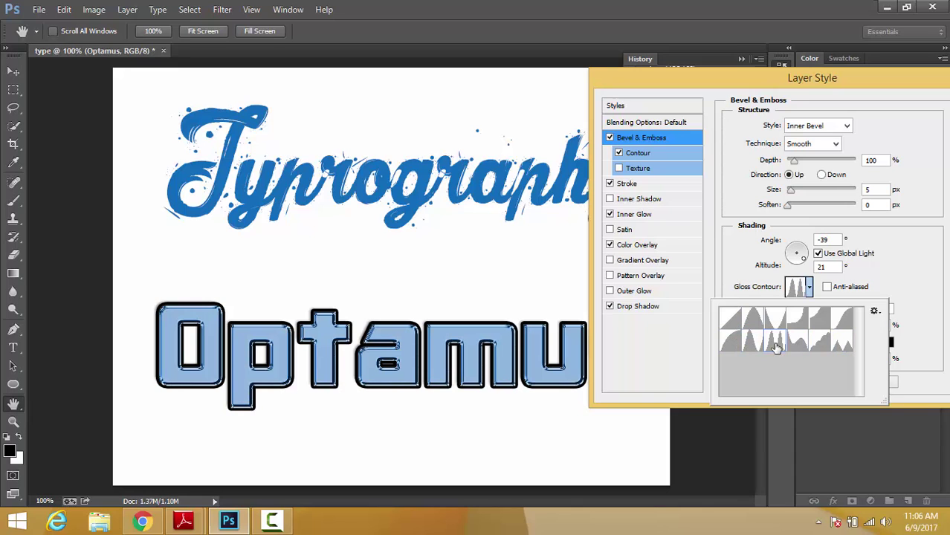
Step: Set the Optamus bevel's light angle to 167° and altitude to 42°, strengthen the bevel, and apply the layer style
left_click(793, 257)
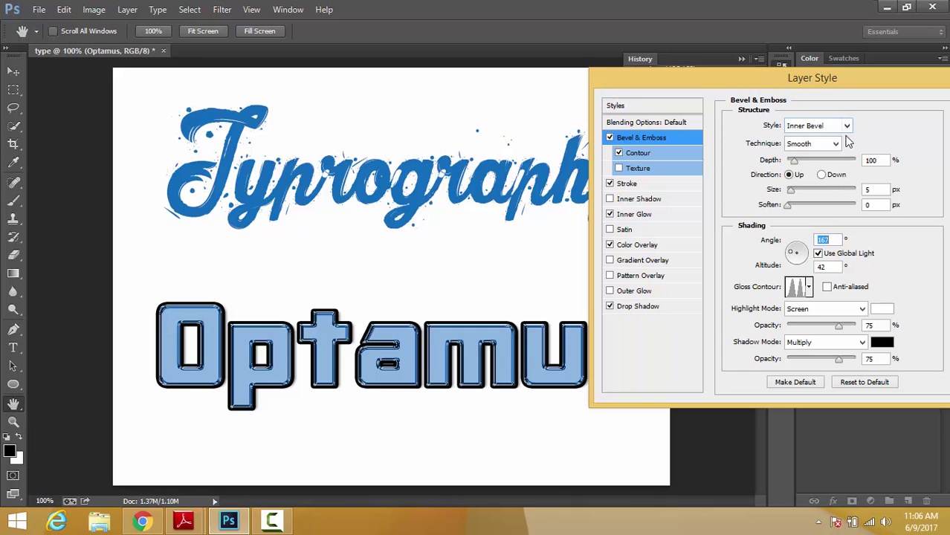
left_click_drag(794, 159, 795, 192)
key("Return")
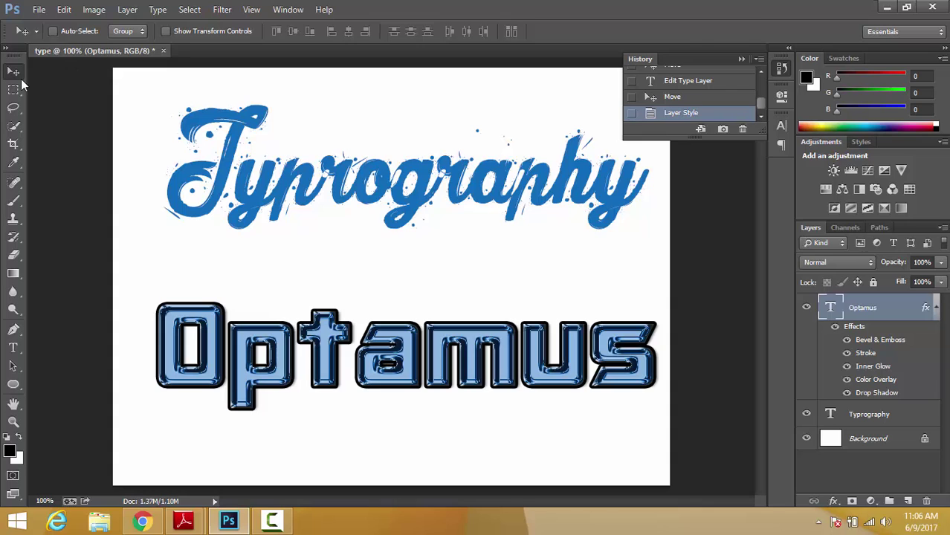
Step: Try Bevel & Emboss with Contour, Drop Shadow and Stroke on the Typrography text, and discard the layer style changes
left_click(287, 193, "ctrl")
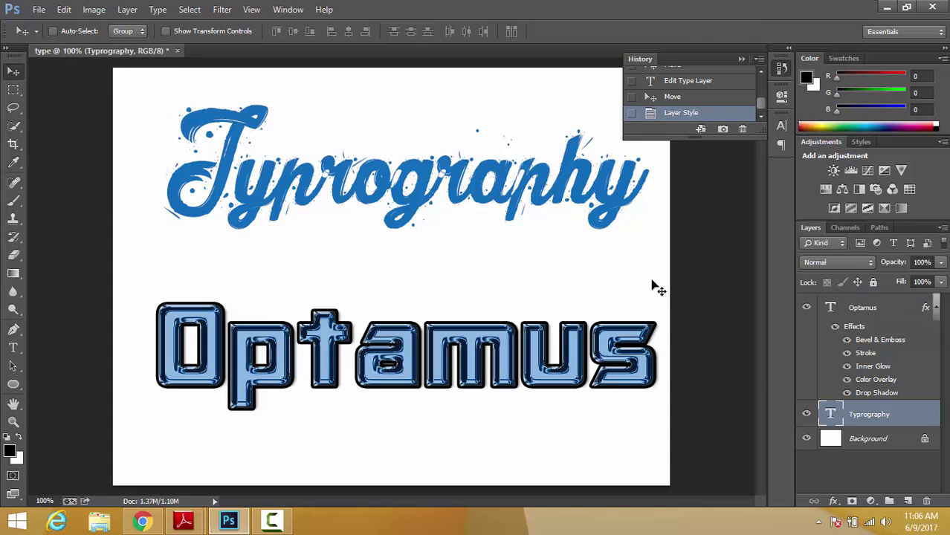
right_click(850, 417)
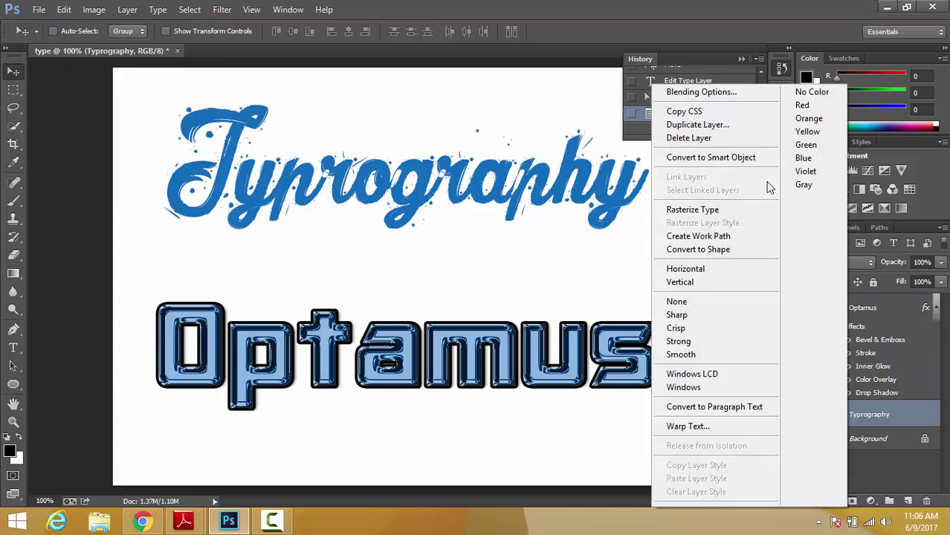
left_click(702, 91)
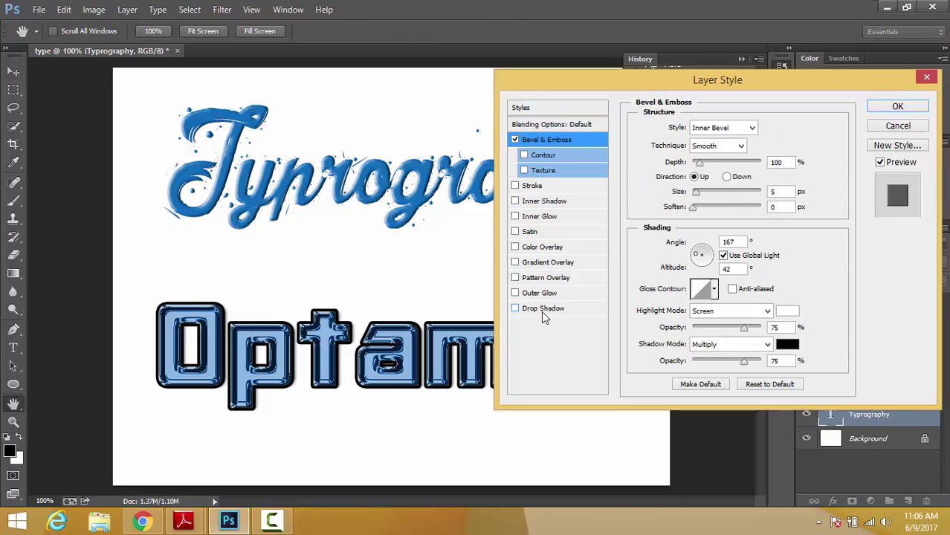
left_click(544, 310)
left_click(538, 158)
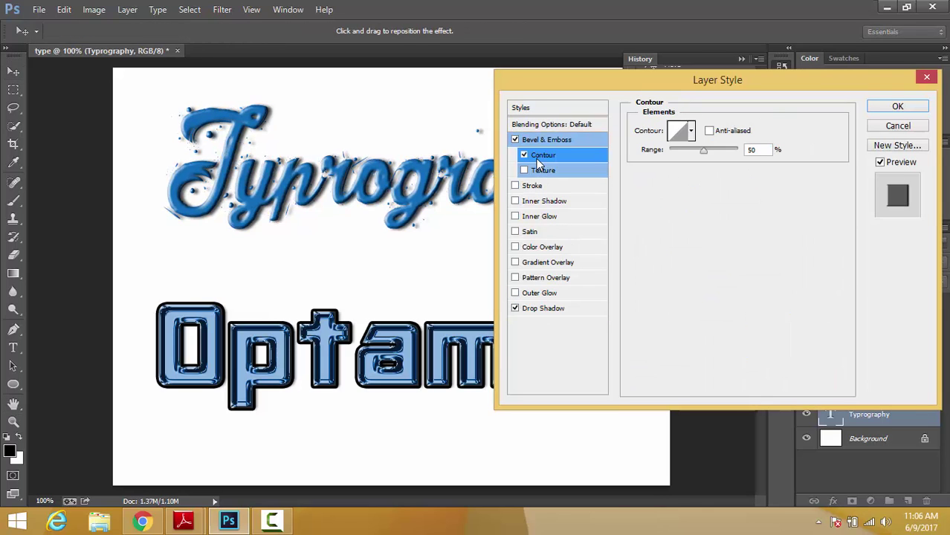
left_click(536, 187)
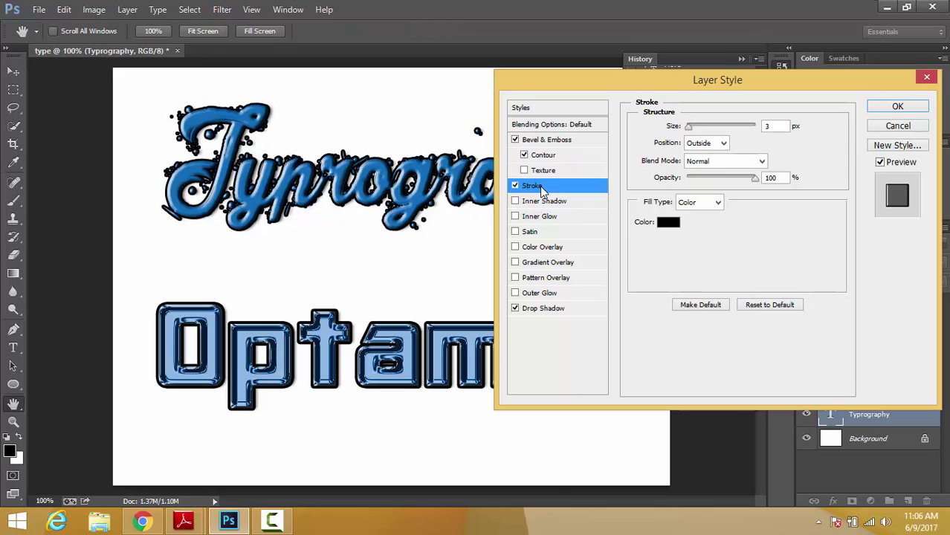
left_click(516, 141)
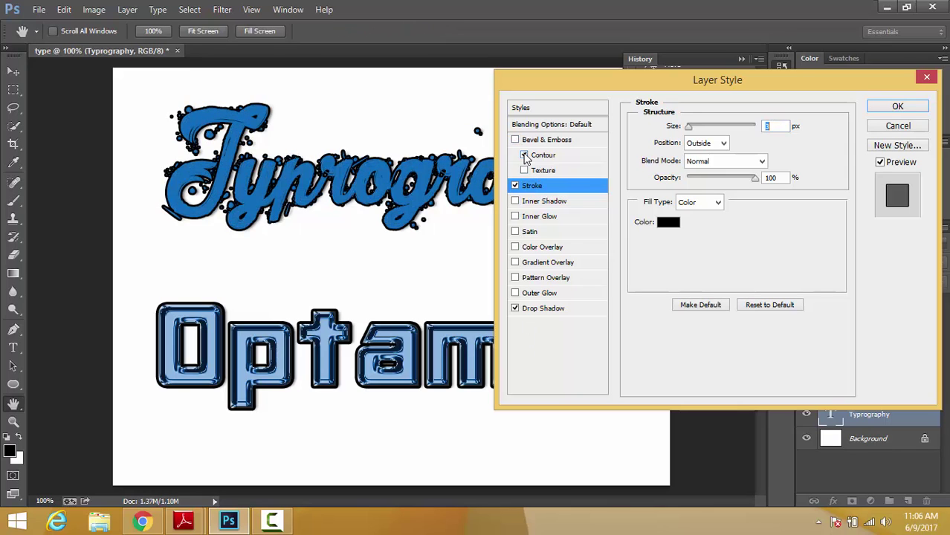
left_click(516, 186)
left_click(927, 78)
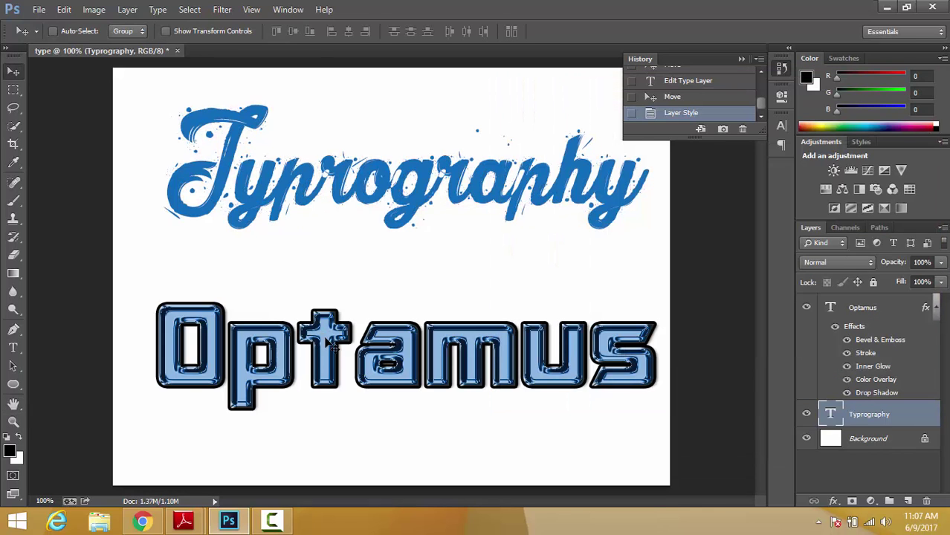
Step: Move the Typrography text slightly up and the Optamus text down, and add the text "Nooc kale" in the gap between them
left_click_drag(326, 298, 331, 278)
left_click_drag(325, 338, 322, 403)
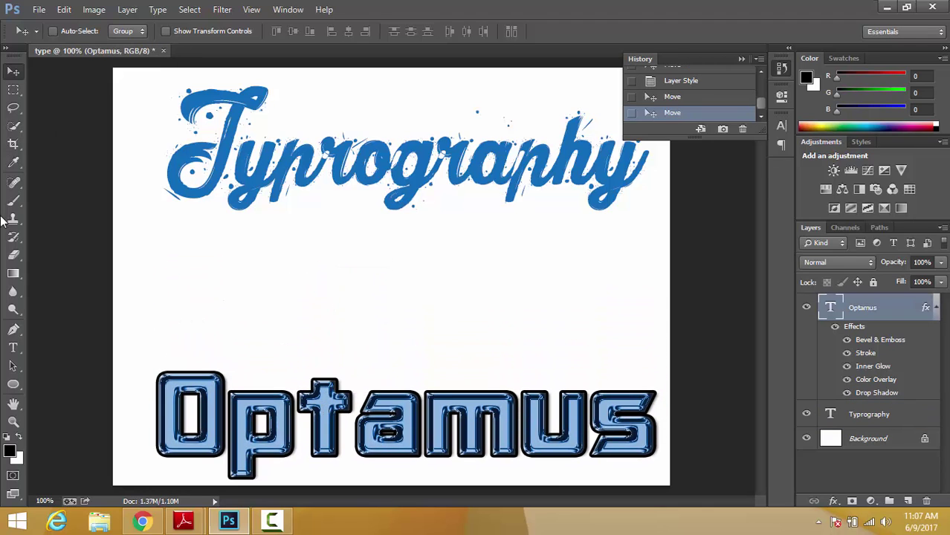
left_click(12, 347)
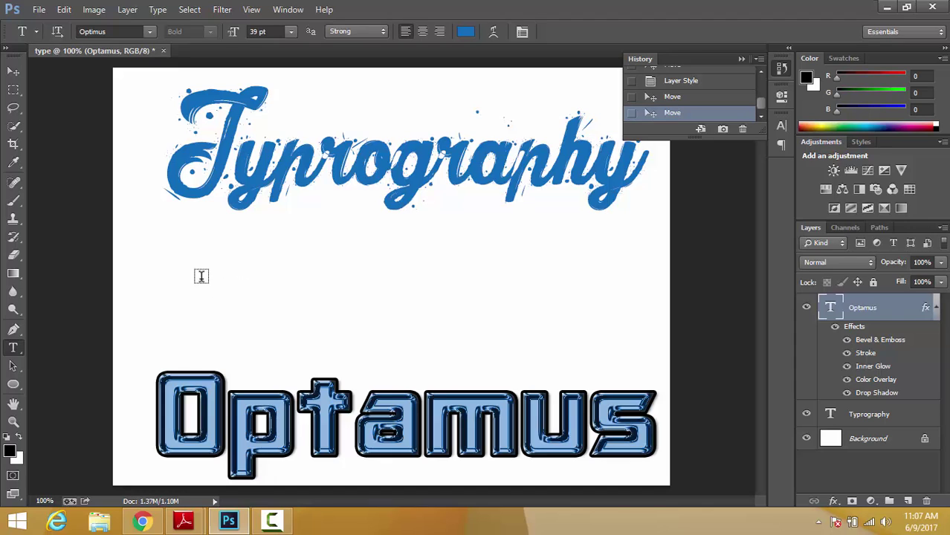
left_click(233, 269)
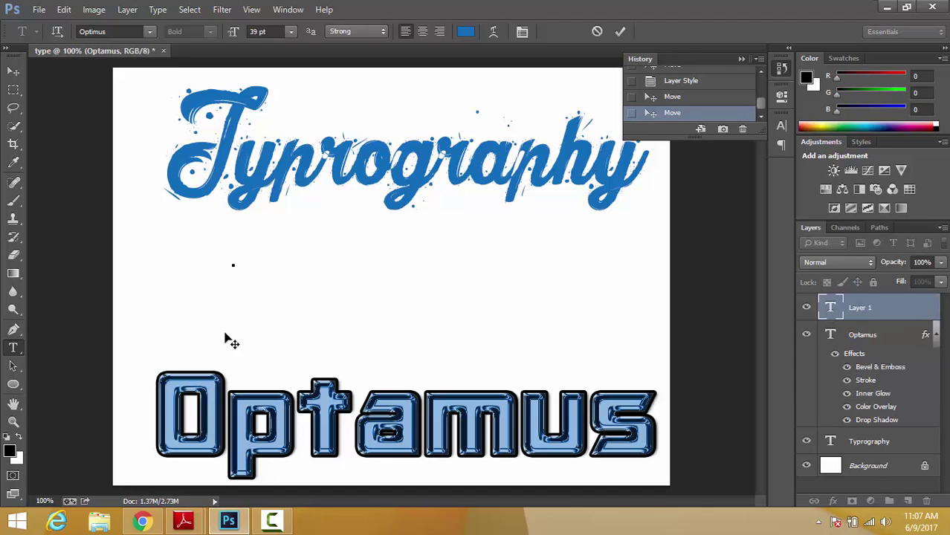
left_click_drag(214, 402, 199, 400)
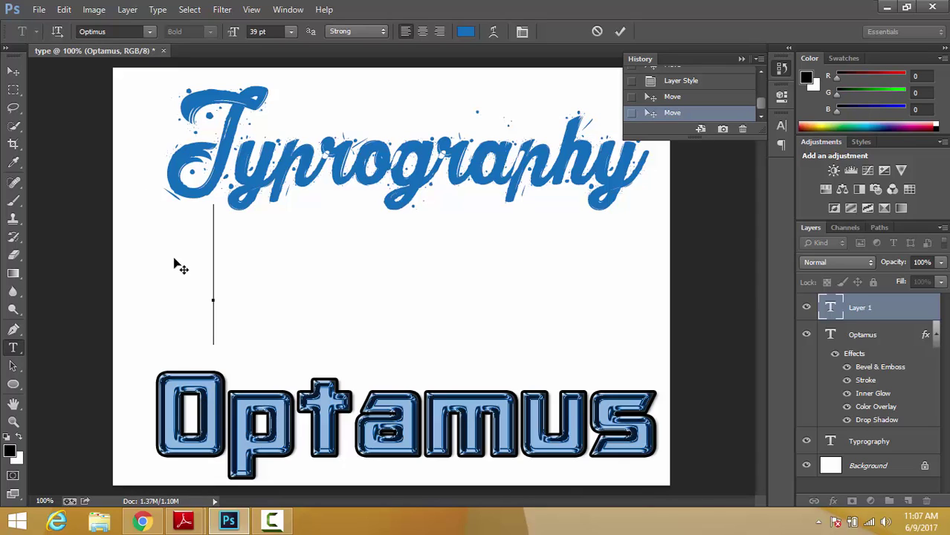
type("Nooc ka")
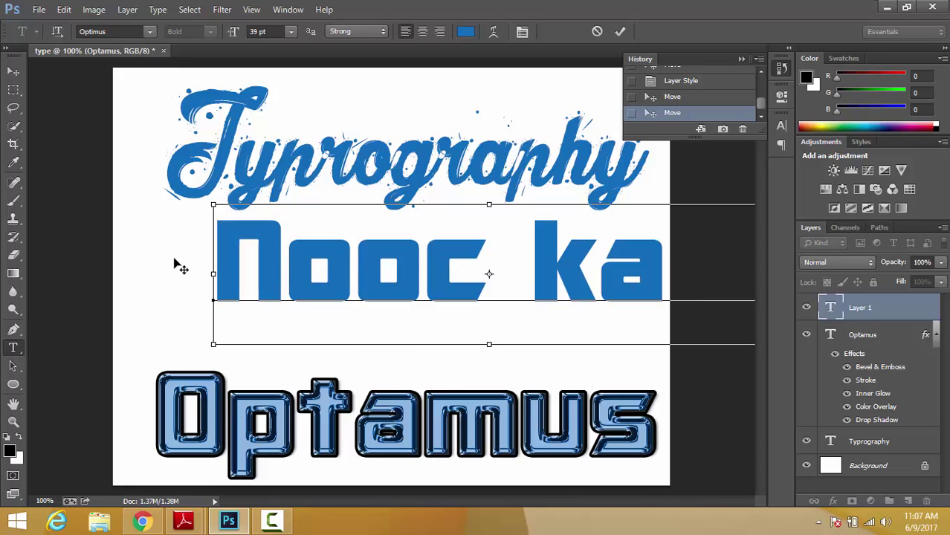
Step: Set the Nooc kale text in the Robofan Free font and place it centred between the other two words
key("ctrl+a")
left_click(112, 30)
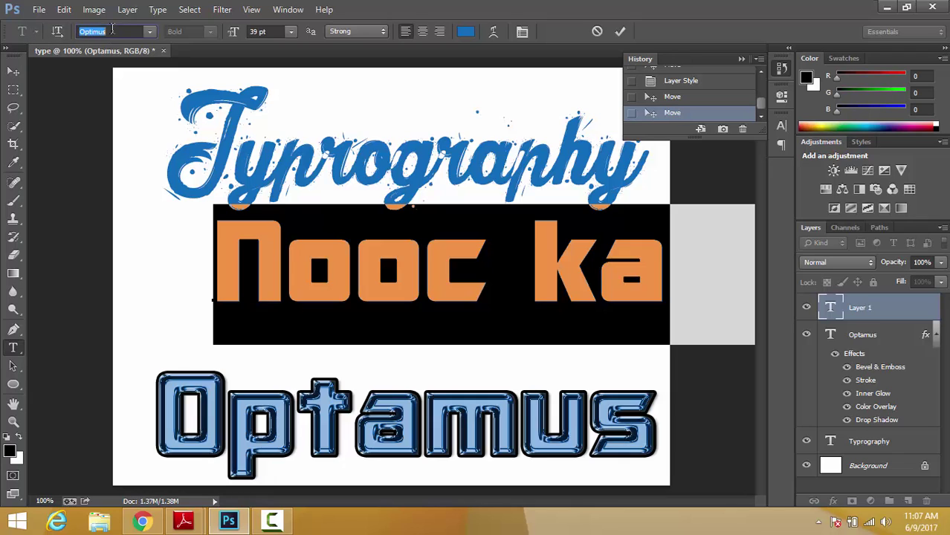
type("robofan")
key("Return")
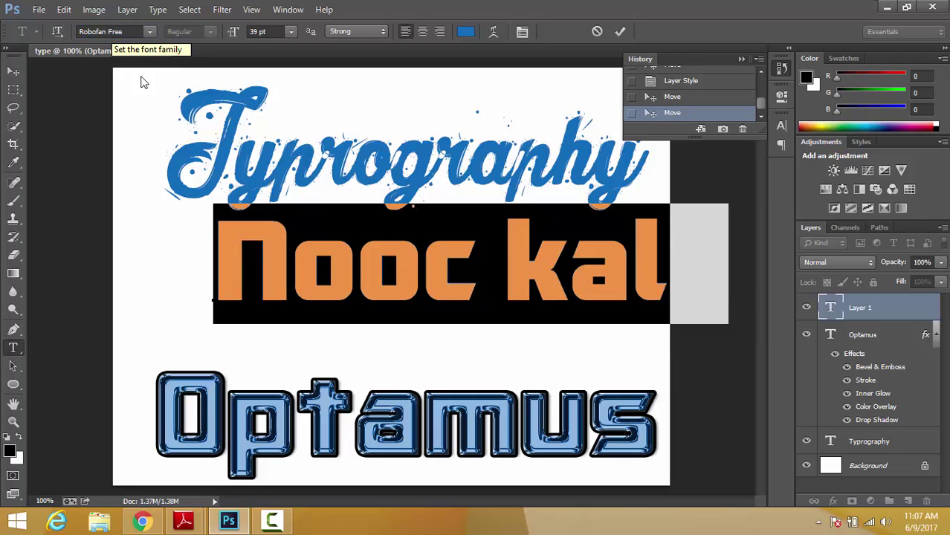
left_click(335, 305)
left_click_drag(226, 359, 173, 374)
key("ctrl+Return")
key("v")
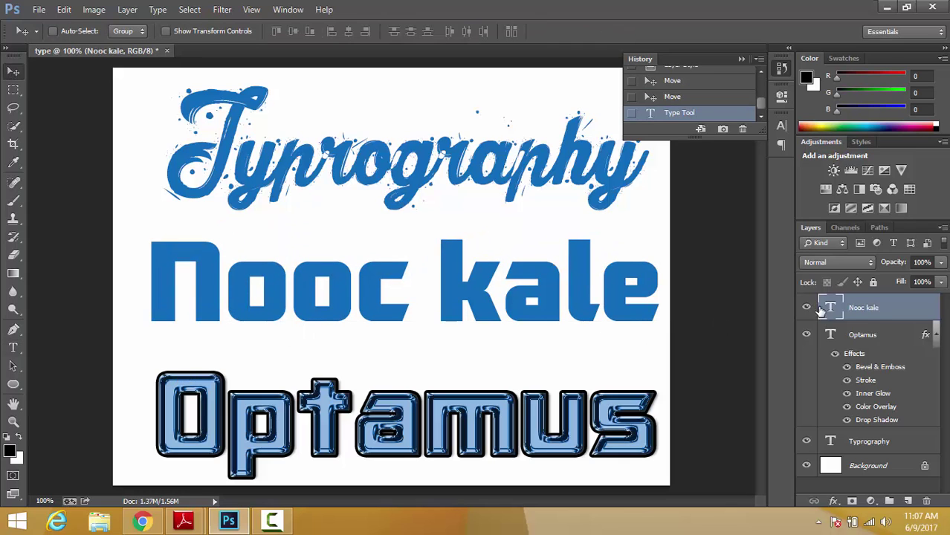
Step: Add Bevel & Emboss, Stroke and Drop Shadow to the Nooc kale text, with the light angle at 63°
right_click(854, 314)
left_click(731, 92)
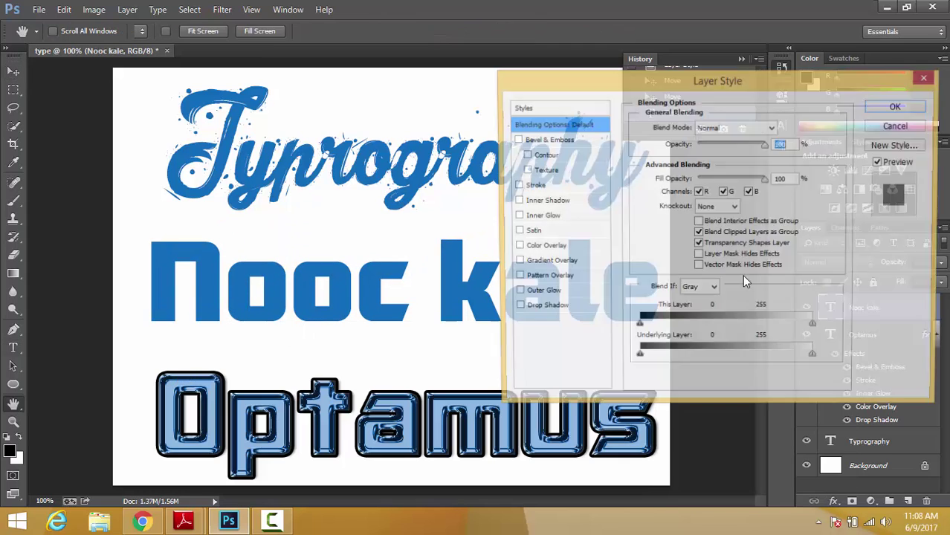
left_click(540, 140)
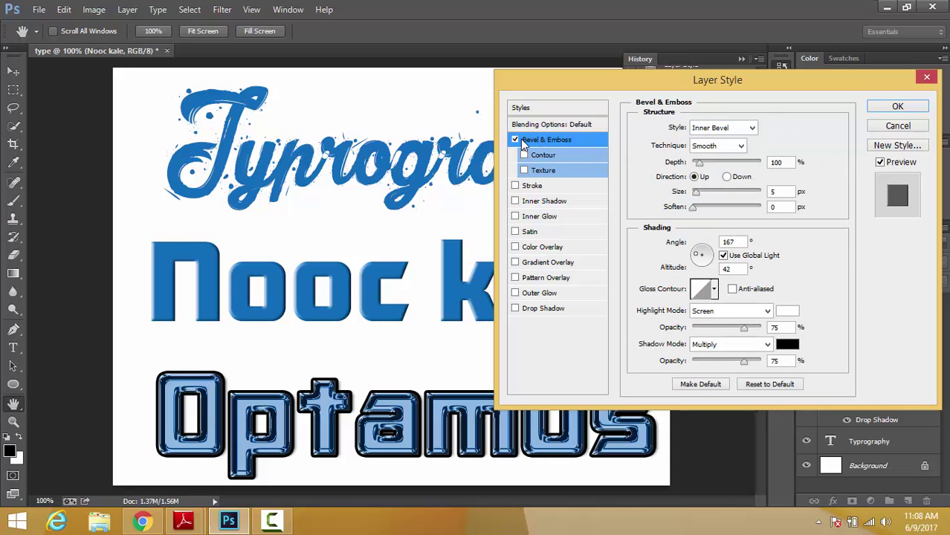
left_click(538, 187)
left_click(538, 308)
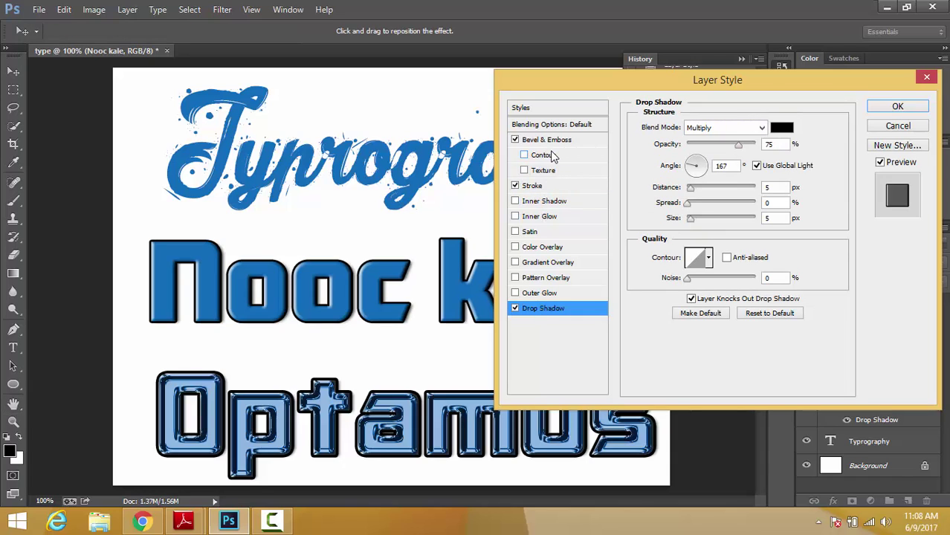
left_click(698, 168)
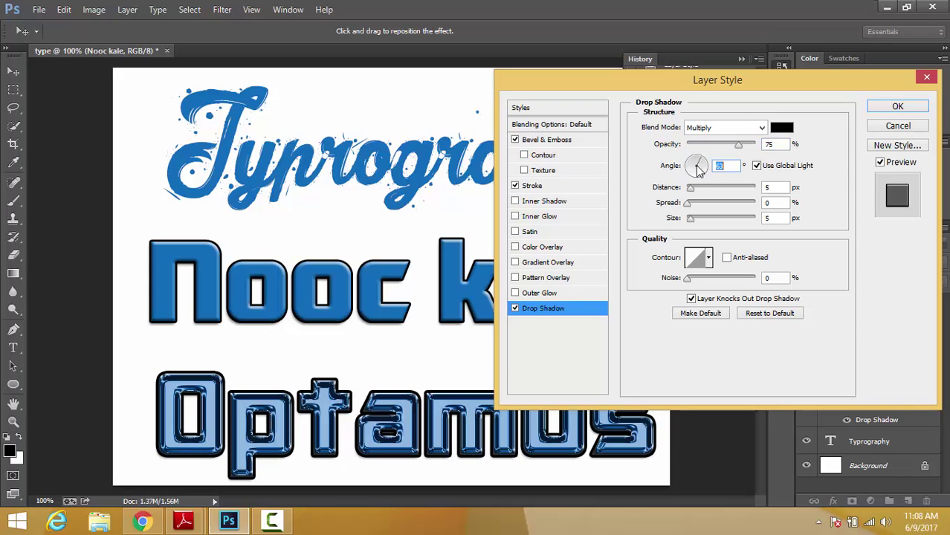
Step: Enable Contour for the Nooc kale bevel, try several presets ending on the half-round one, and apply the layer style
left_click(547, 156)
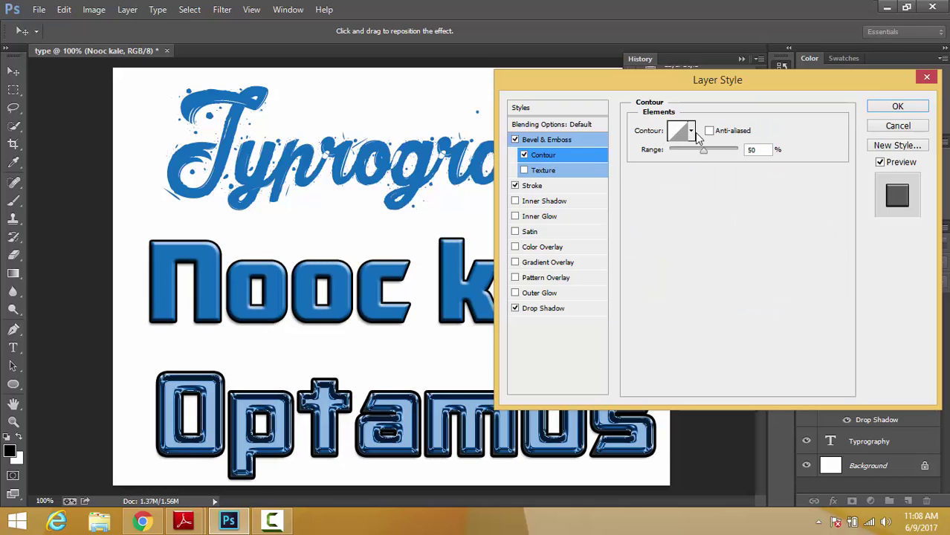
left_click(692, 132)
left_click(645, 182)
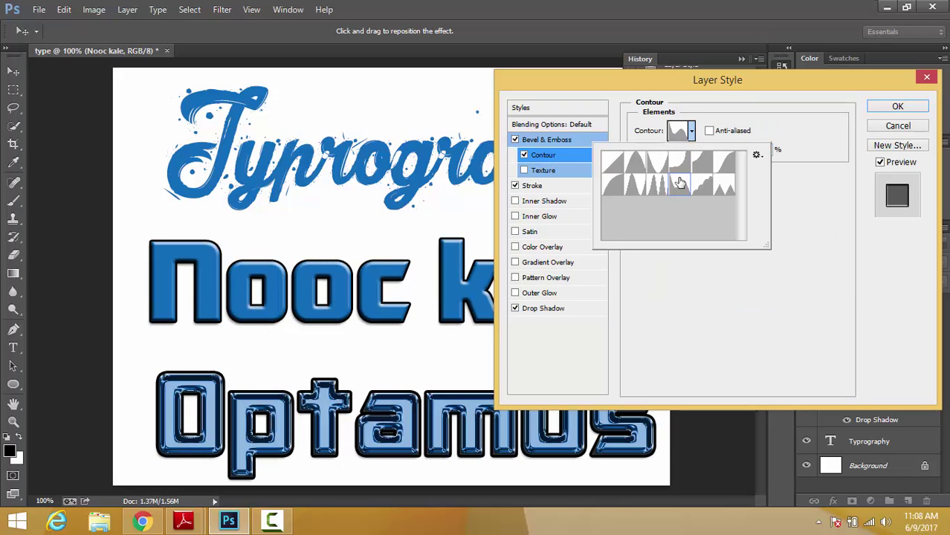
left_click(625, 183)
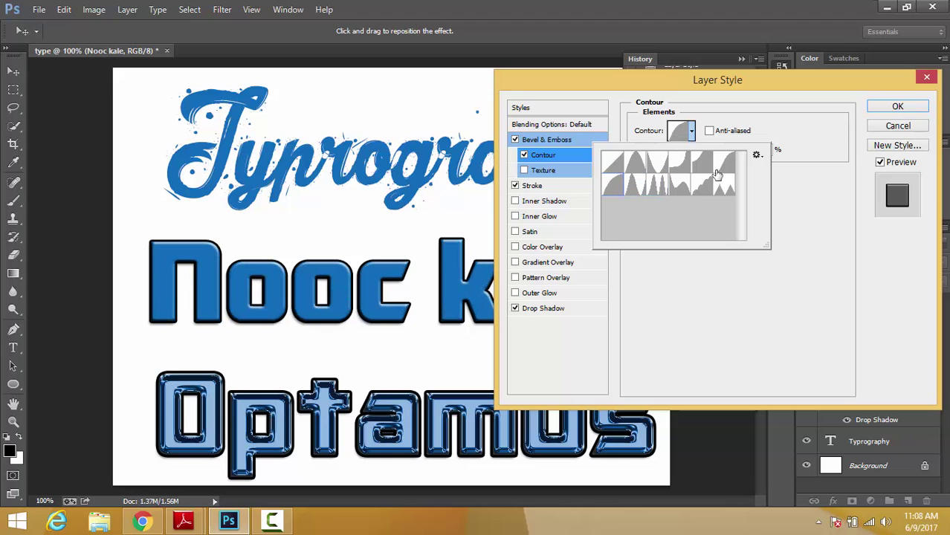
left_click(897, 107)
left_click(898, 107)
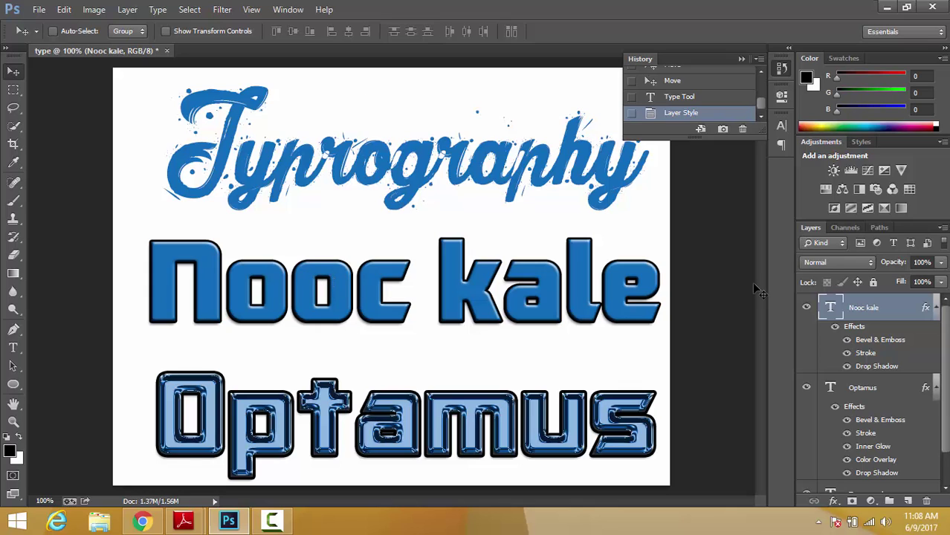
Step: Copy the layer style of the Nooc kale text onto the Optamus text, and undo the paste
right_click(857, 313)
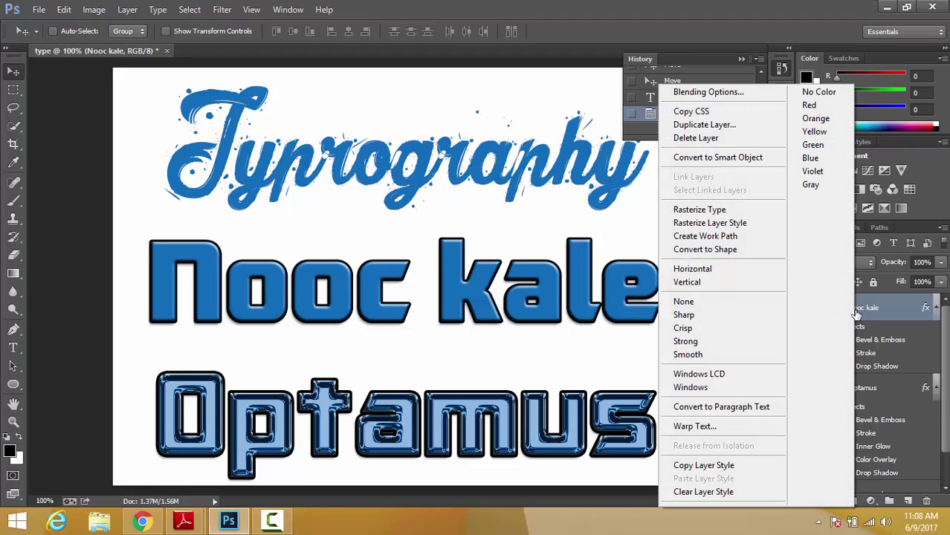
left_click(738, 466)
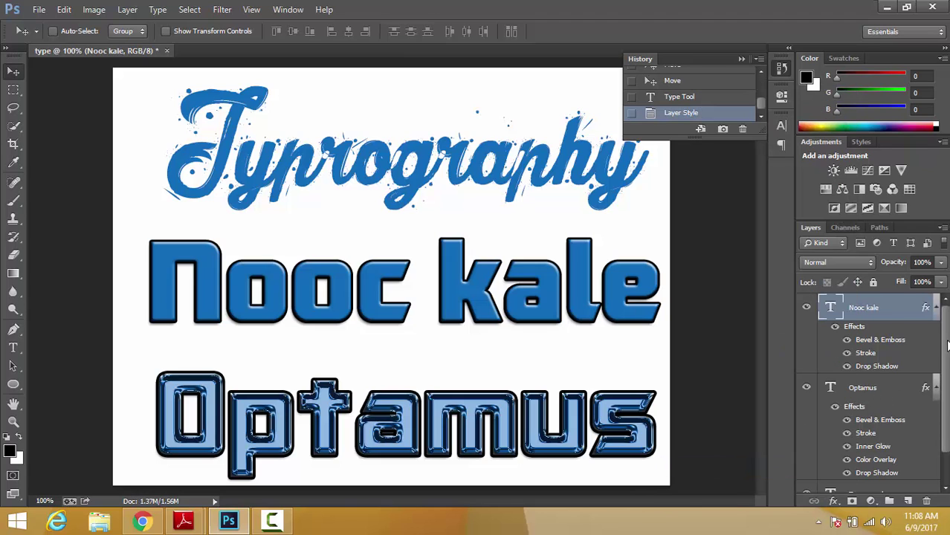
left_click_drag(947, 345, 946, 404)
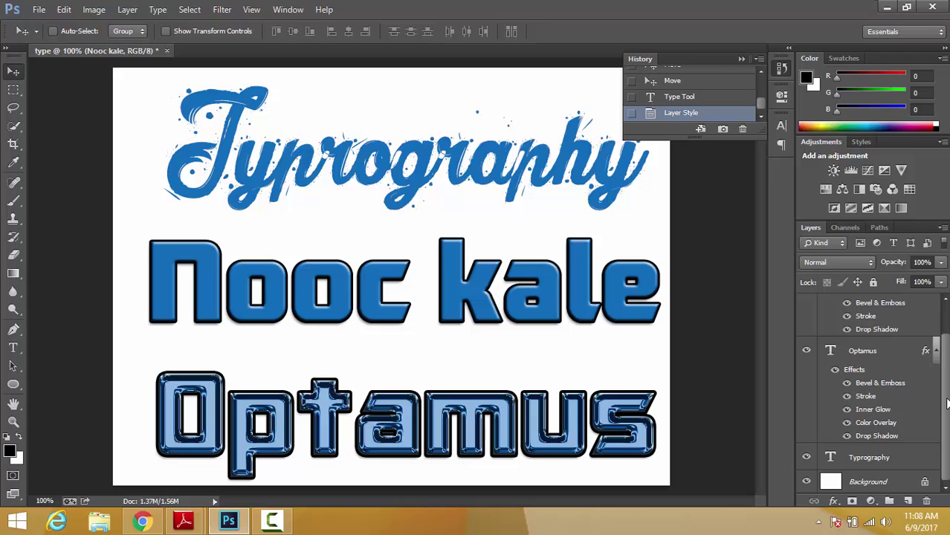
left_click(864, 352)
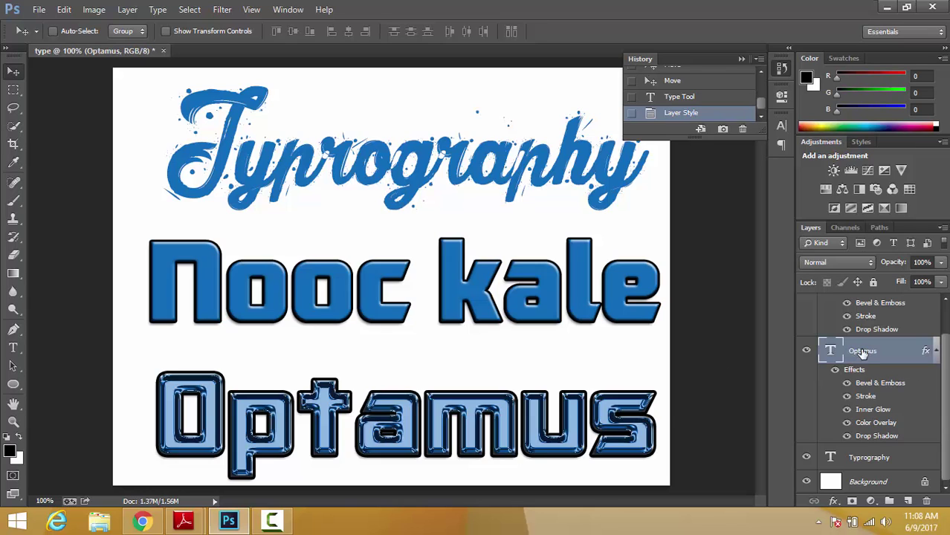
right_click(862, 354)
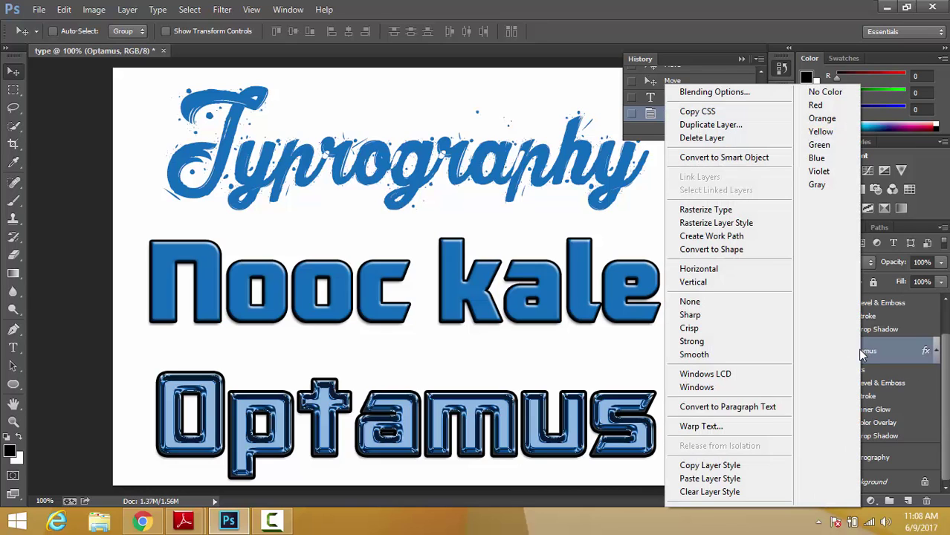
left_click(735, 478)
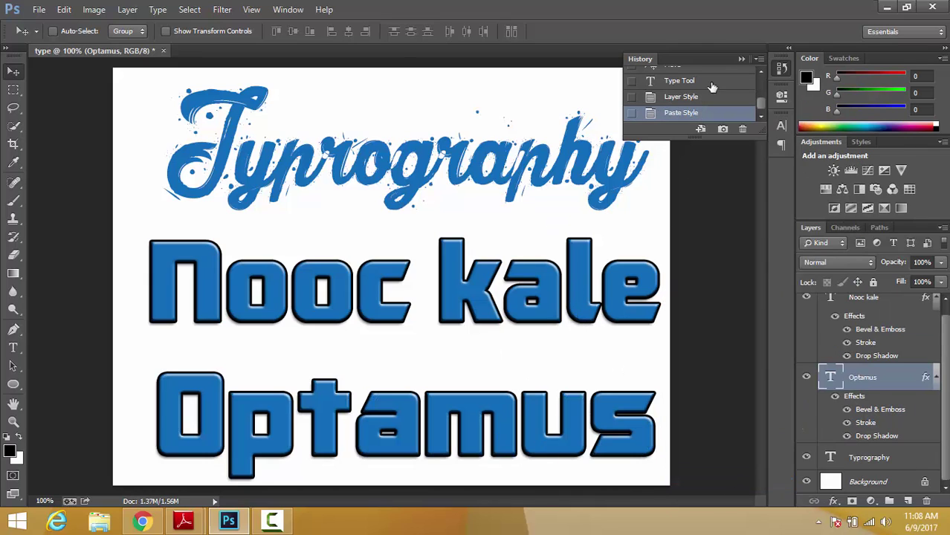
left_click(679, 102)
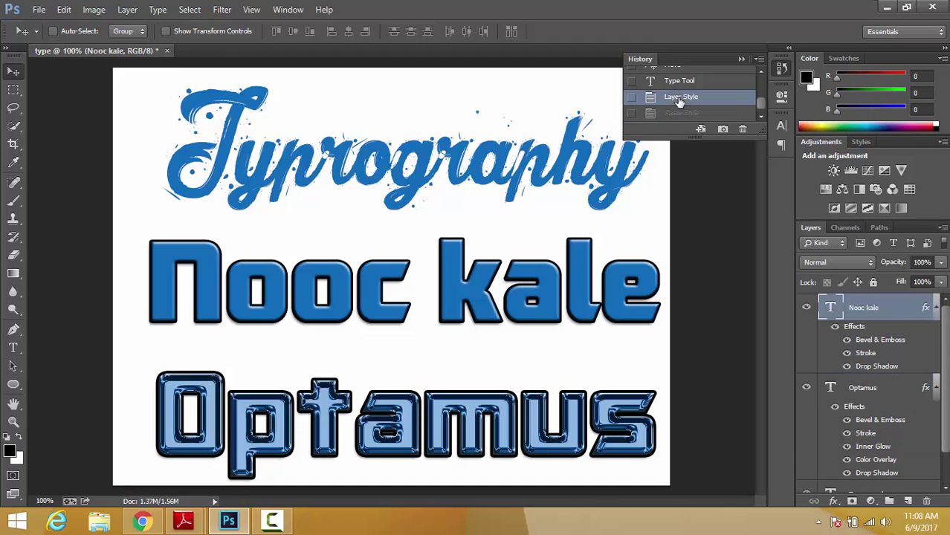